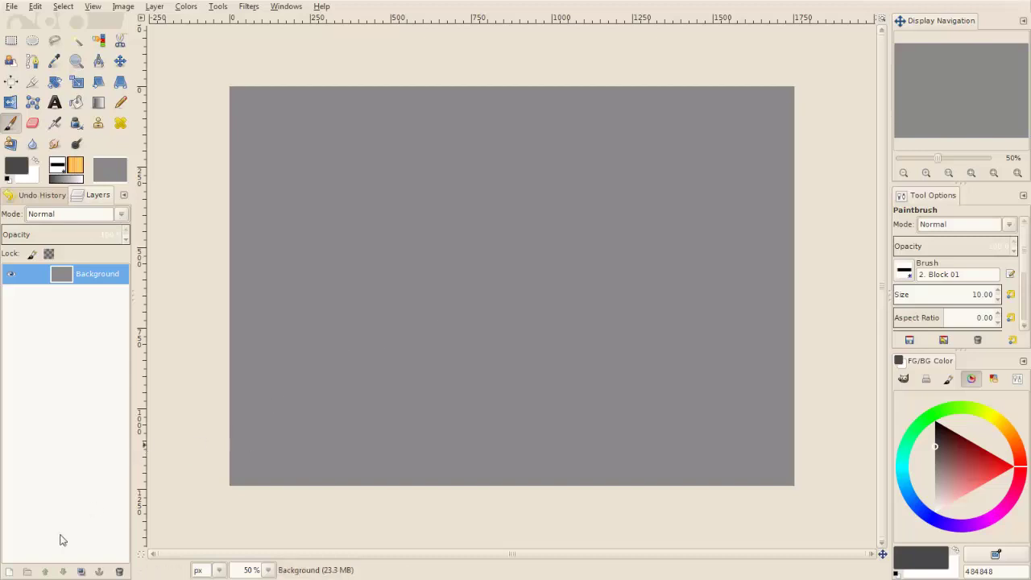
Add a new transparent layer above the gray background, testing and undoing one stroke.
left_click(6, 572)
left_click(234, 339)
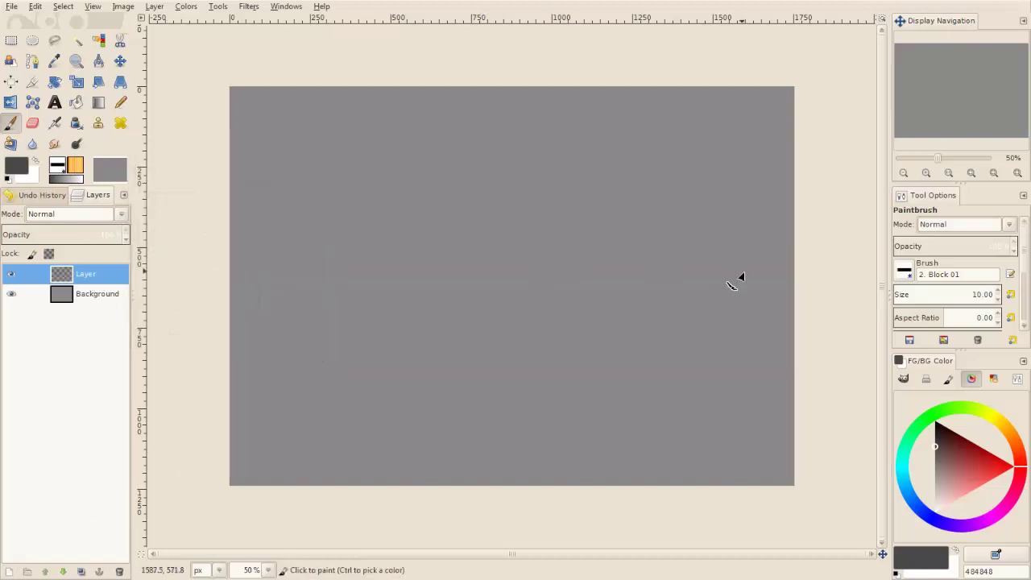
left_click_drag(751, 304, 684, 307)
key("ctrl+z")
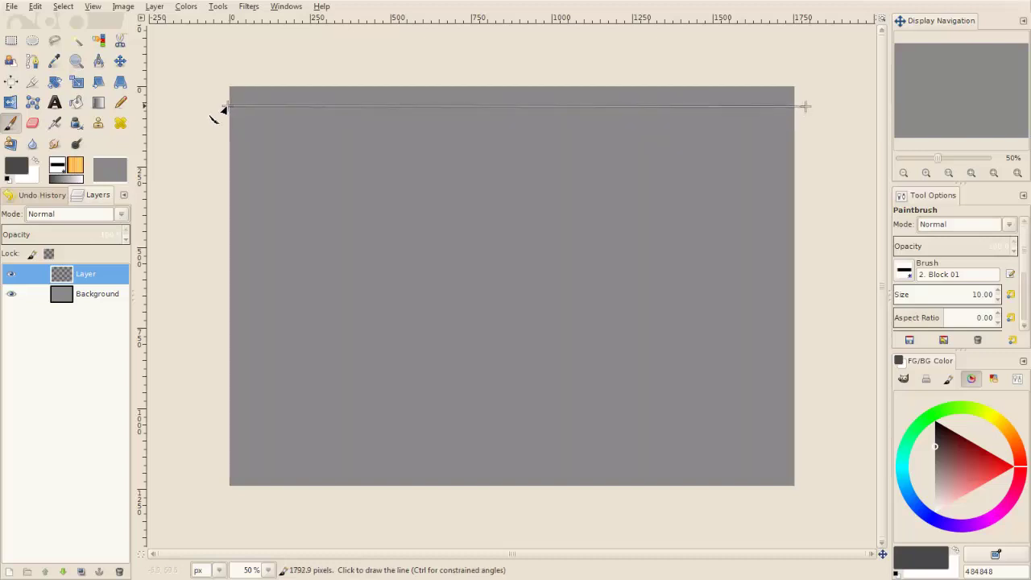
Draw straight guide lines across the top, bottom, vertical centre and horizontal middle.
left_click(225, 104, "shift")
left_click(793, 471)
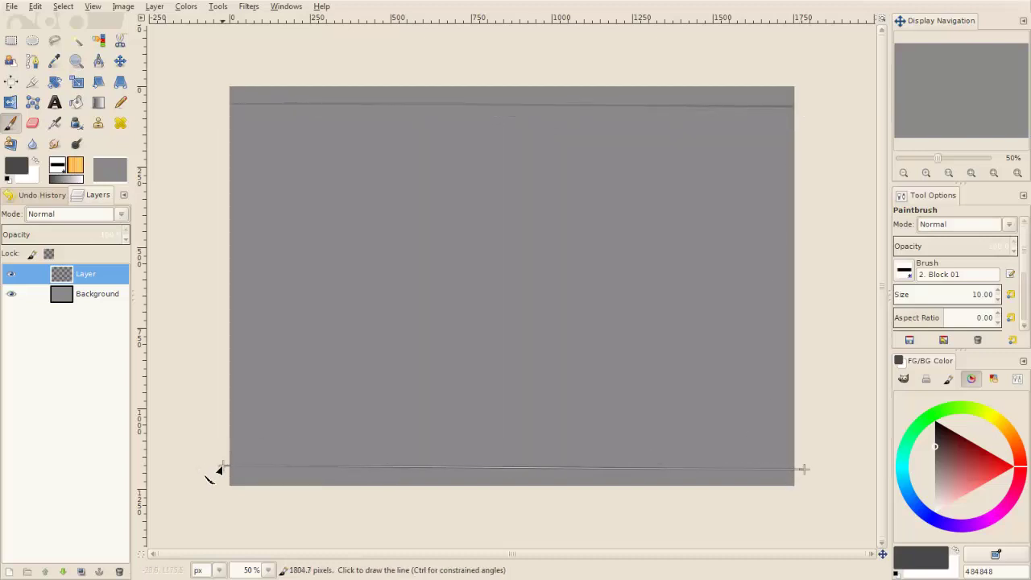
left_click(229, 470, "shift")
left_click(492, 70)
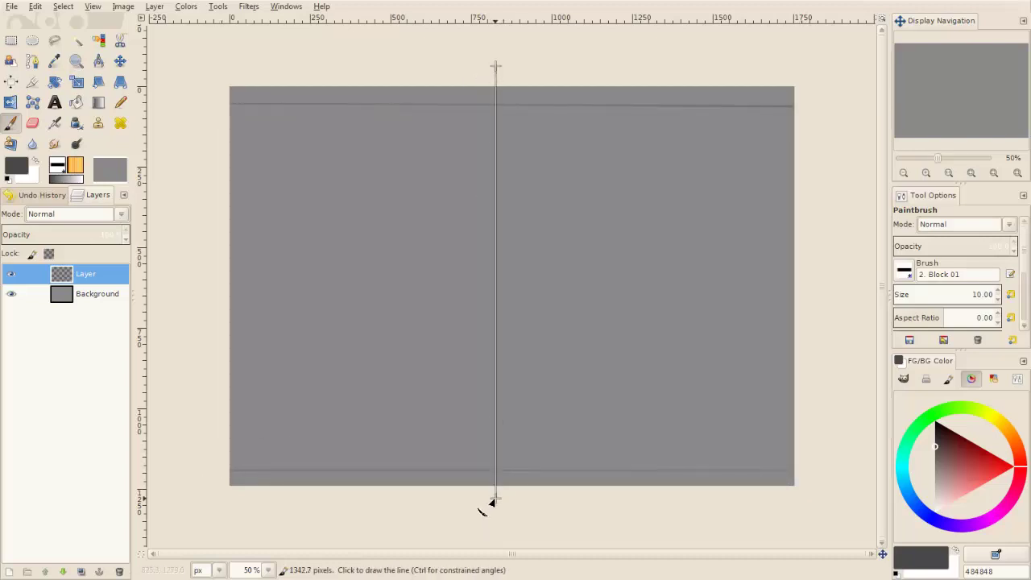
left_click(500, 500, "shift")
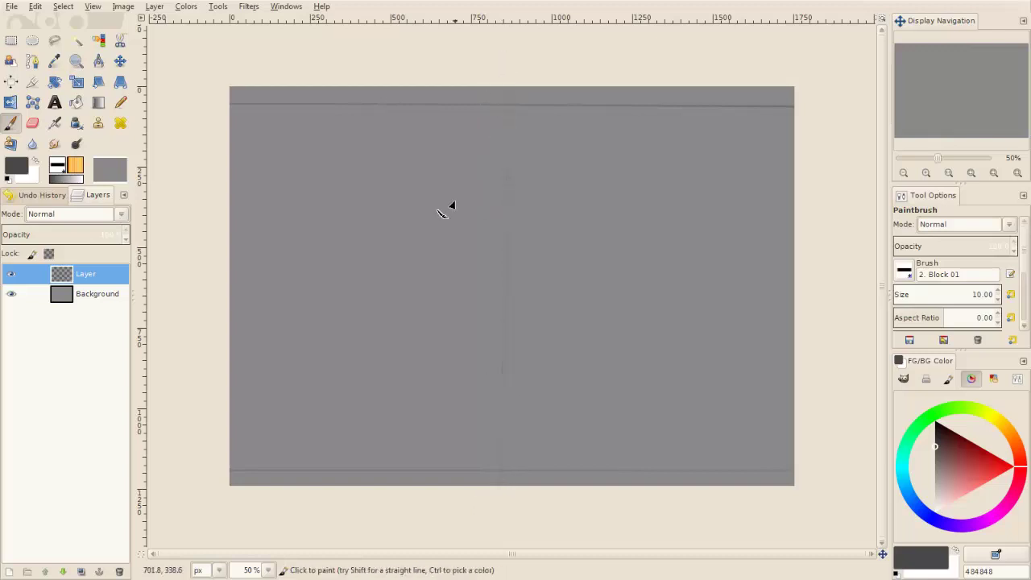
left_click(805, 271)
left_click(214, 274, "shift")
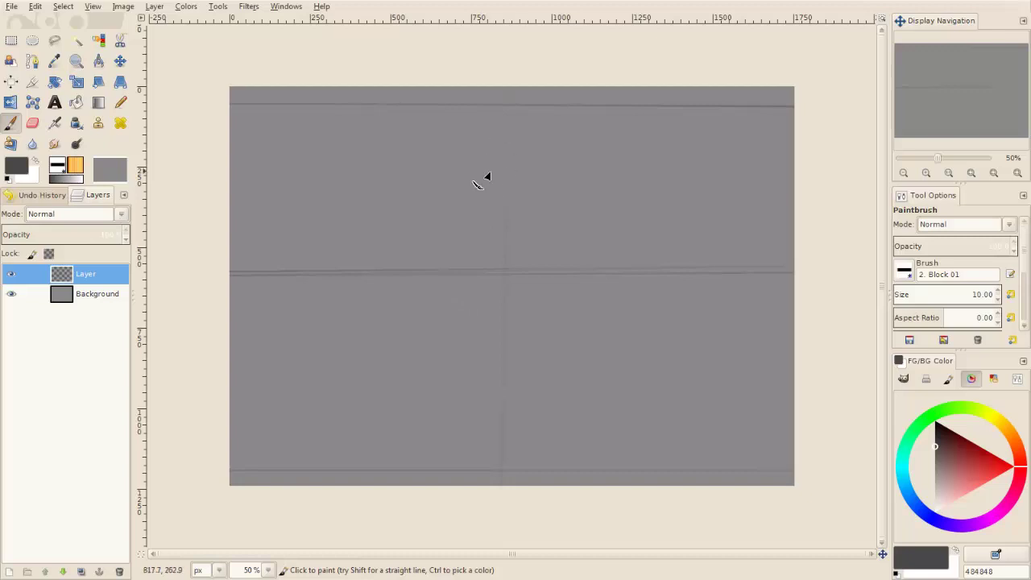
Sketch the dome-shaped head and rounded body with loose dark strokes.
left_click_drag(440, 222, 528, 269)
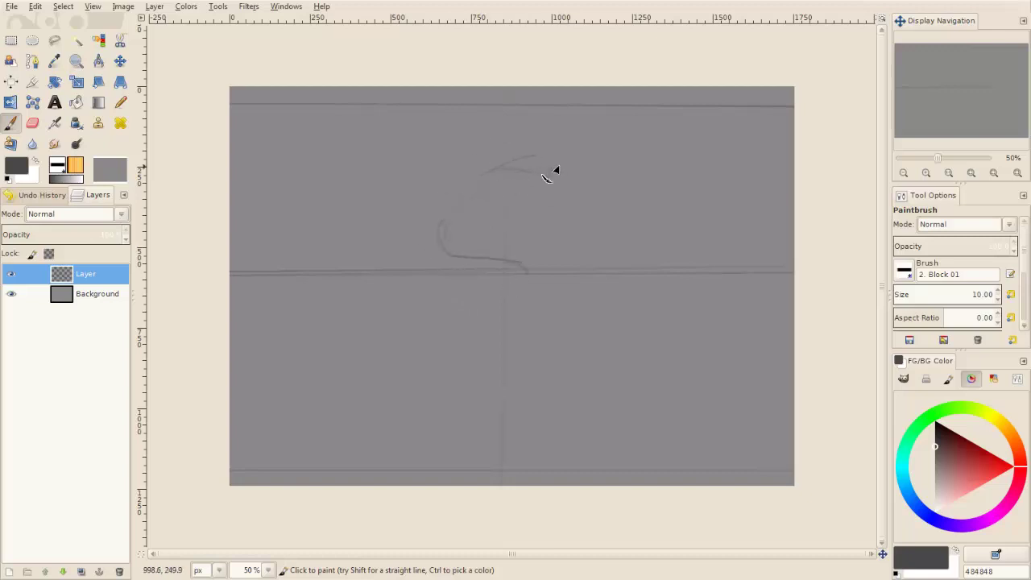
left_click_drag(463, 304, 505, 277)
left_click_drag(570, 302, 482, 356)
mouse_move(481, 291)
left_mouse_down()
mouse_move(441, 352)
mouse_move(476, 255)
mouse_move(566, 184)
left_mouse_up()
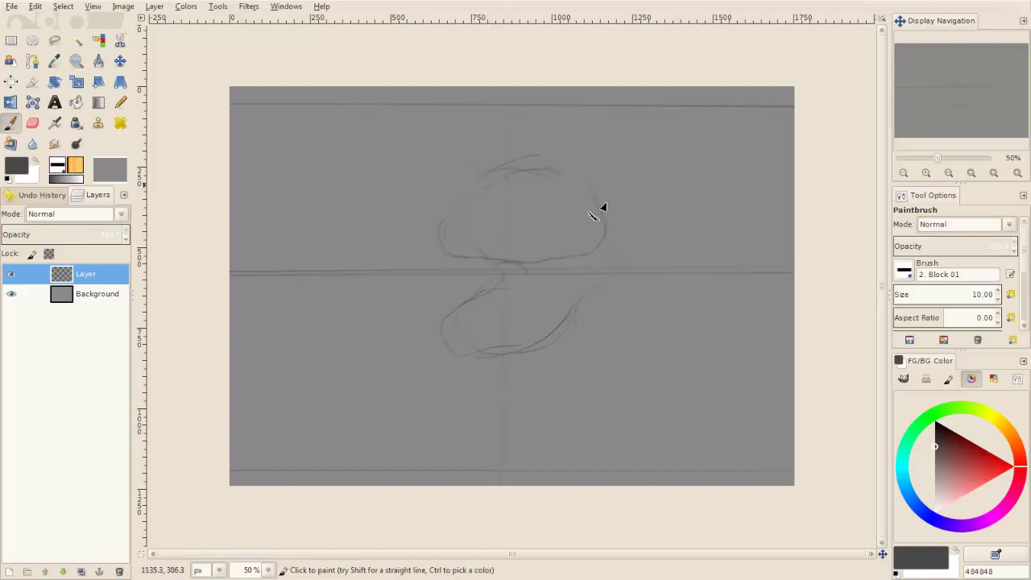
left_click_drag(513, 279, 459, 318)
mouse_move(559, 336)
left_mouse_down()
mouse_move(496, 355)
mouse_move(570, 363)
left_mouse_up()
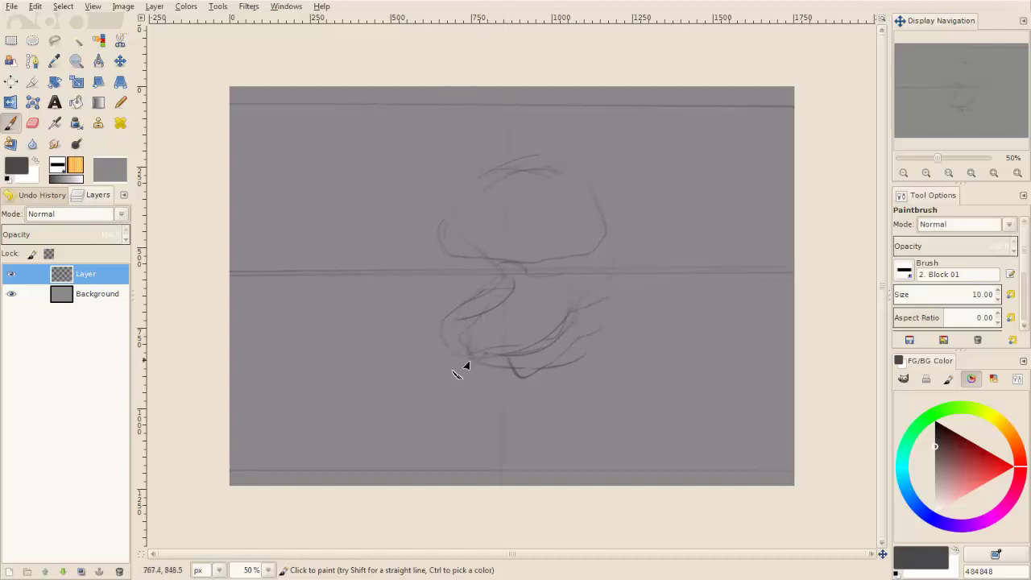
left_click_drag(456, 340, 418, 303)
mouse_move(600, 248)
left_mouse_down()
mouse_move(606, 292)
mouse_move(578, 326)
mouse_move(633, 323)
mouse_move(618, 306)
mouse_move(635, 314)
mouse_move(686, 398)
left_mouse_up()
Rough in the two long spindly legs reaching down the left and right sides.
left_click_drag(584, 341, 642, 304)
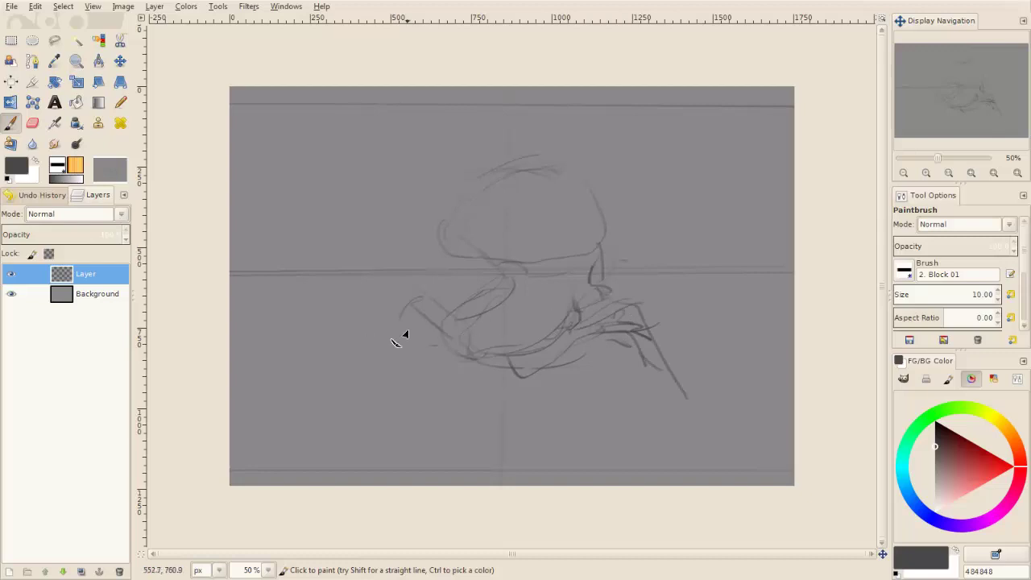
left_click_drag(443, 330, 397, 297)
left_click_drag(356, 342, 314, 398)
left_click_drag(351, 362, 322, 417)
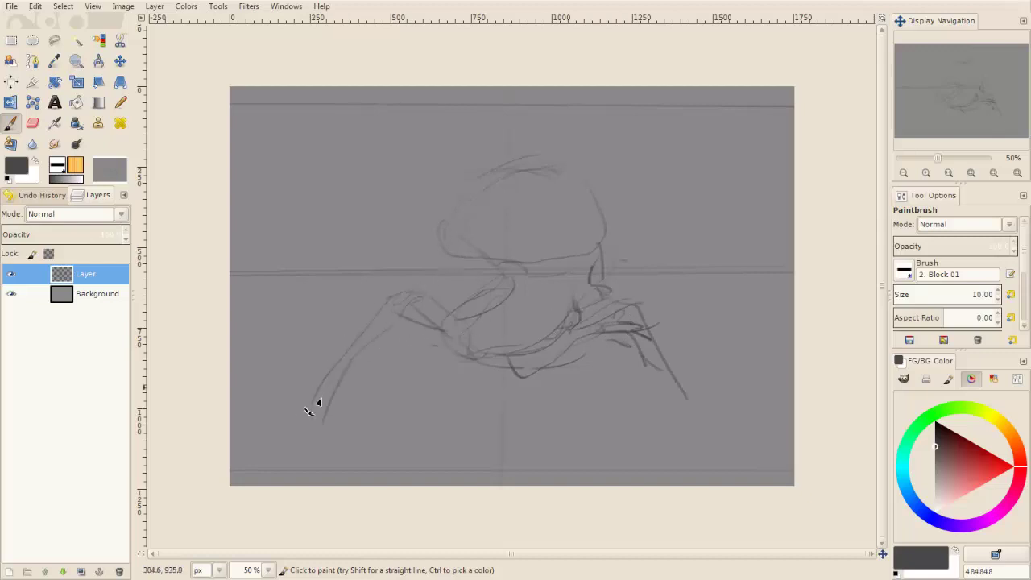
mouse_move(359, 342)
left_mouse_down()
mouse_move(312, 410)
mouse_move(385, 306)
left_mouse_up()
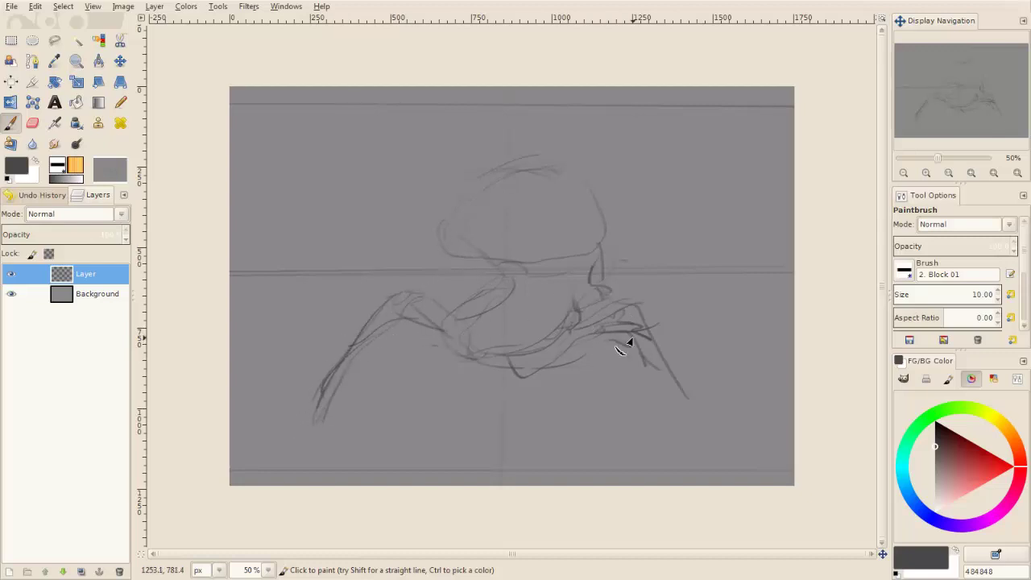
left_click_drag(626, 340, 674, 423)
mouse_move(676, 364)
left_mouse_down()
mouse_move(706, 460)
mouse_move(678, 399)
left_mouse_up()
mouse_move(620, 335)
left_mouse_down()
mouse_move(466, 322)
mouse_move(450, 338)
mouse_move(561, 315)
mouse_move(451, 352)
mouse_move(478, 378)
mouse_move(501, 373)
mouse_move(464, 361)
mouse_move(485, 382)
left_mouse_up()
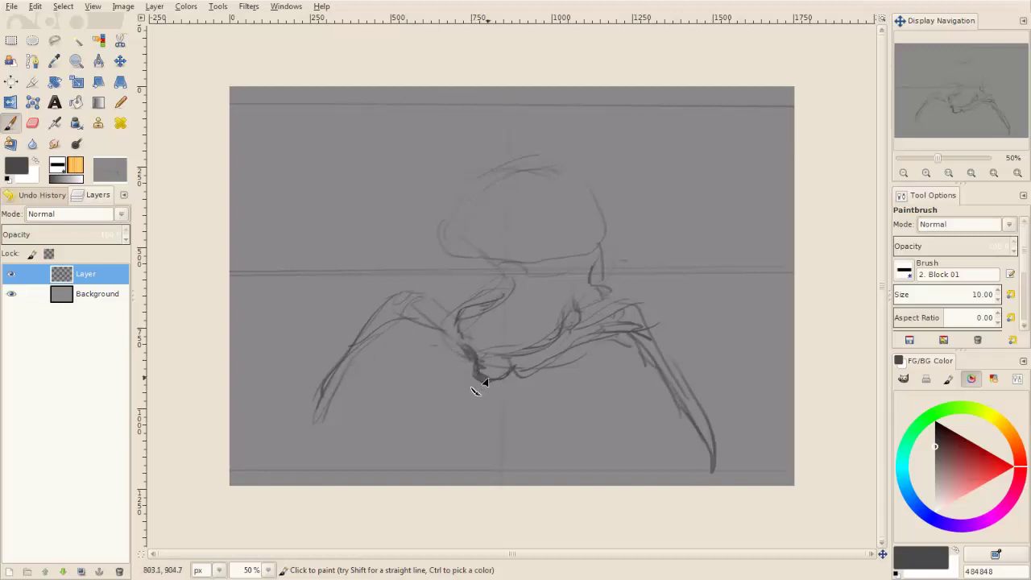
mouse_move(453, 345)
left_mouse_down()
mouse_move(395, 302)
mouse_move(312, 412)
left_mouse_up()
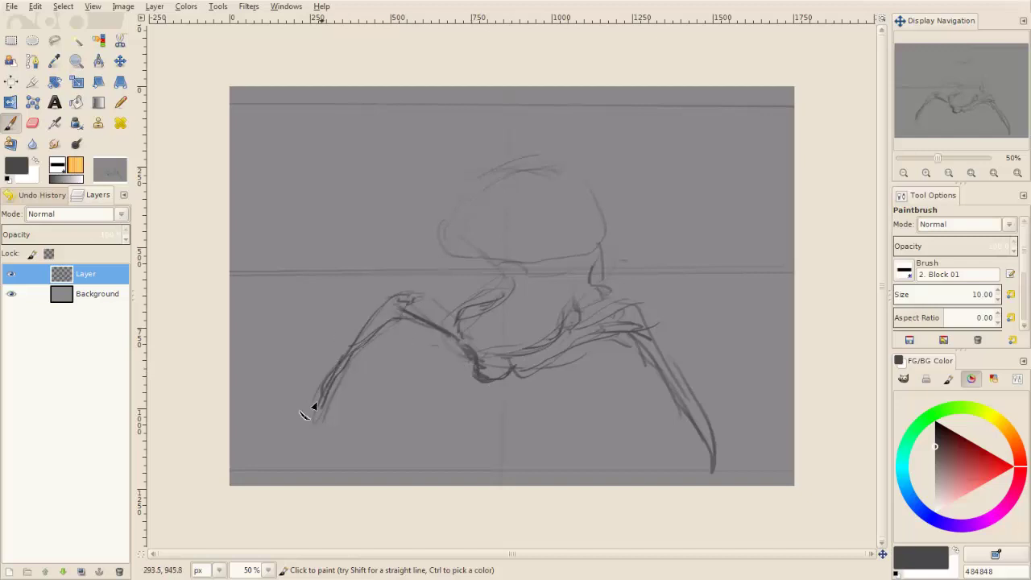
Add a centre line and round eye to the head, plus beak shapes on both sides.
mouse_move(521, 284)
left_mouse_down()
mouse_move(524, 240)
mouse_move(511, 209)
mouse_move(556, 229)
left_mouse_up()
mouse_move(480, 193)
left_mouse_down()
mouse_move(569, 157)
mouse_move(584, 184)
left_mouse_up()
left_click_drag(491, 165, 469, 201)
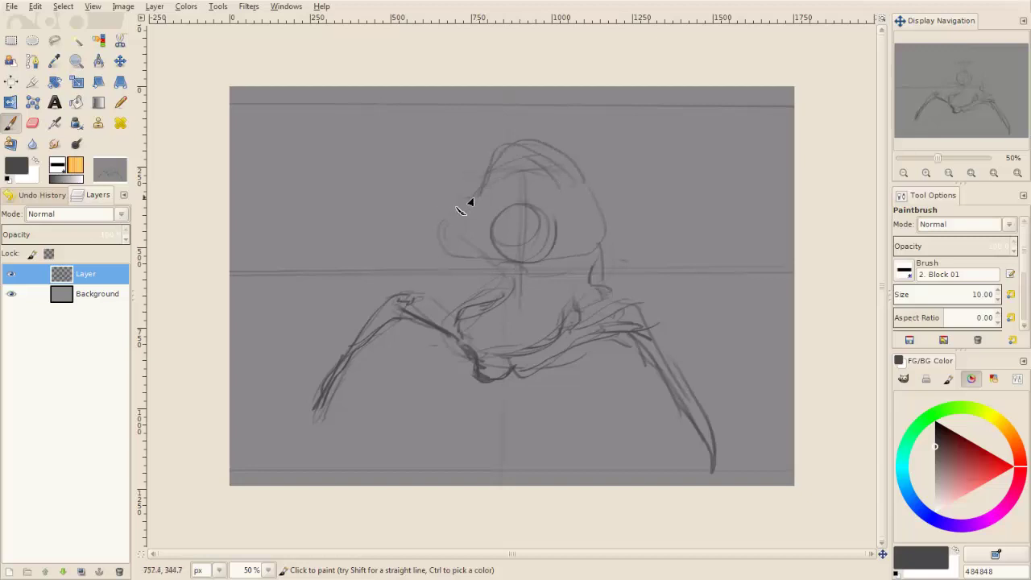
left_click_drag(452, 256, 486, 259)
mouse_move(480, 206)
left_mouse_down()
mouse_move(412, 190)
mouse_move(422, 233)
left_mouse_up()
left_click_drag(580, 258, 654, 176)
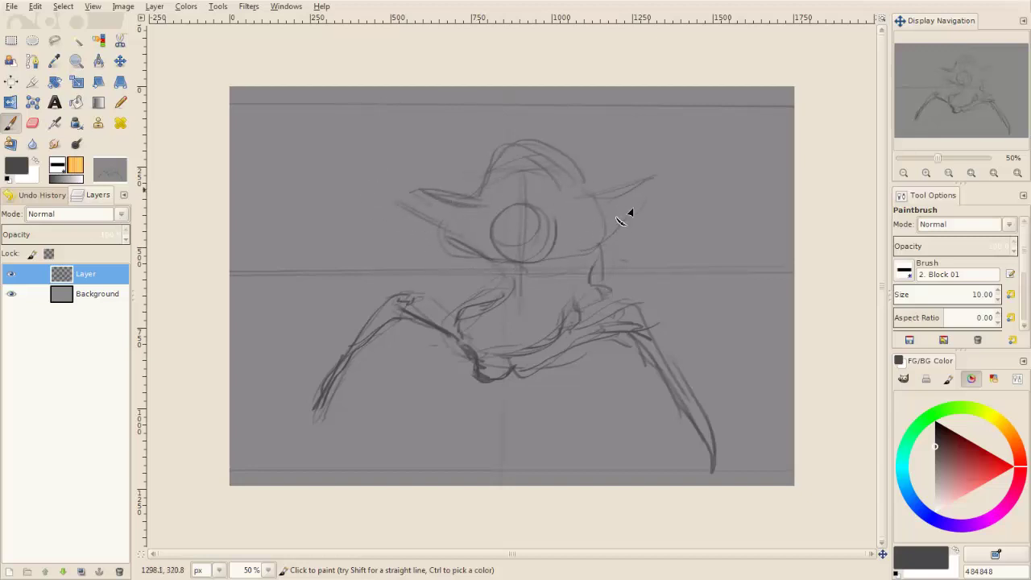
left_click_drag(626, 214, 680, 190)
left_click_drag(411, 205, 384, 188)
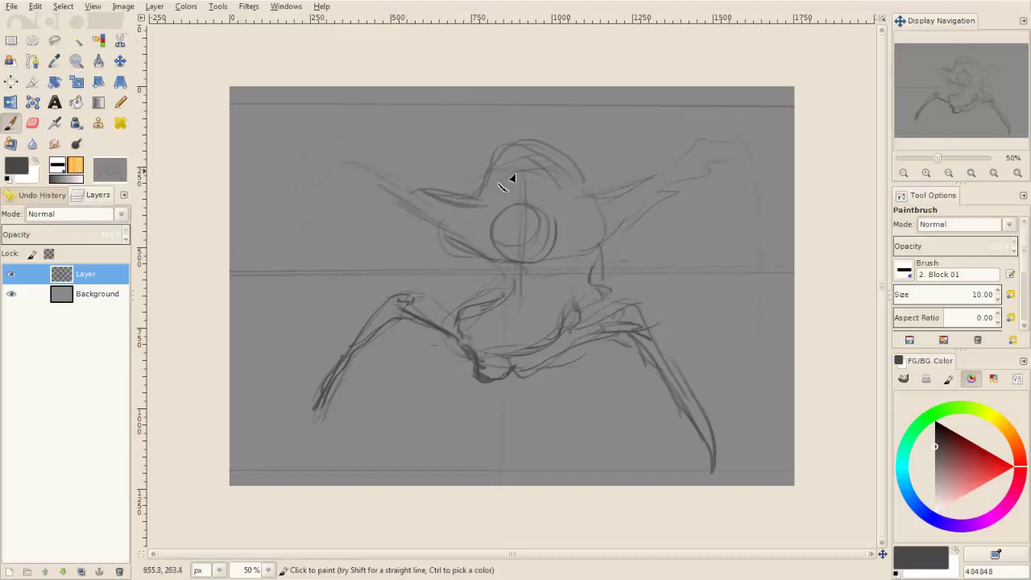
Sketch the teardrop shape and the curved right wing with a reinforced outer edge.
mouse_move(587, 243)
left_mouse_down()
mouse_move(580, 202)
mouse_move(713, 161)
mouse_move(694, 203)
mouse_move(705, 382)
left_mouse_up()
left_click_drag(711, 269, 689, 386)
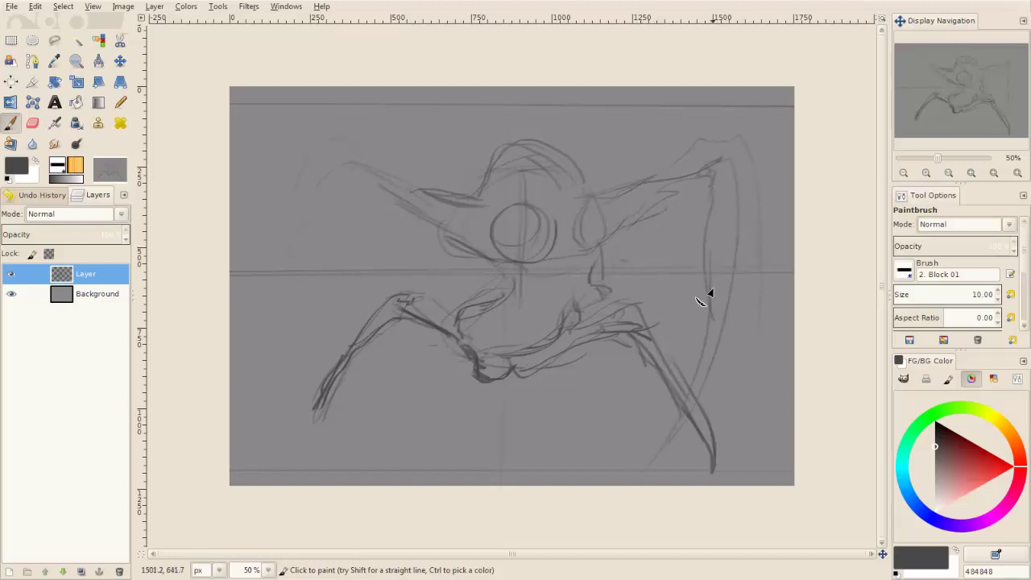
mouse_move(708, 278)
left_mouse_down()
mouse_move(714, 422)
mouse_move(715, 264)
left_mouse_up()
left_click_drag(713, 340, 707, 182)
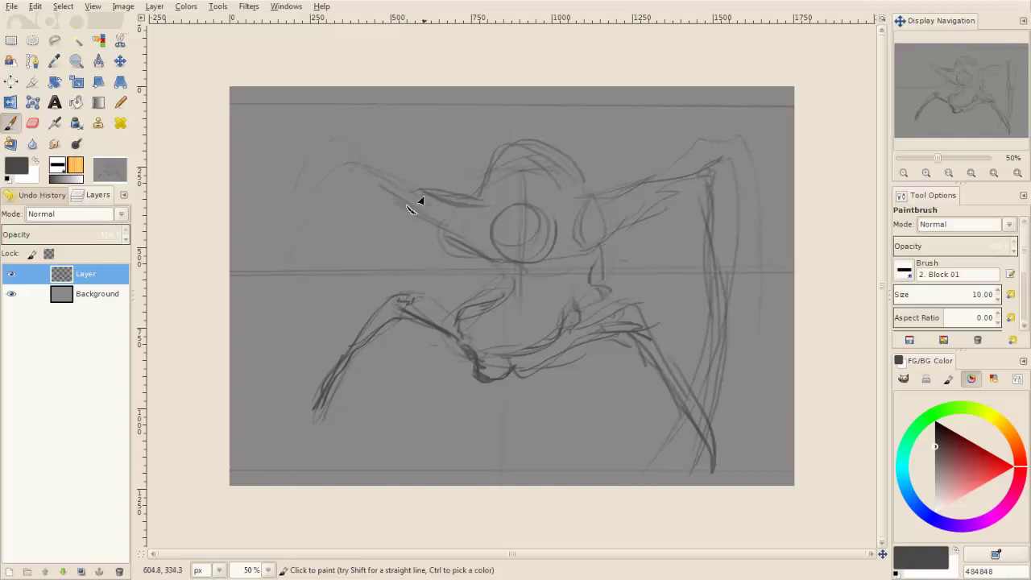
Sketch the upper left wing, left arm and forearm, and begin a straight ground line.
left_click_drag(375, 174, 335, 165)
left_click_drag(314, 169, 307, 235)
mouse_move(456, 248)
left_mouse_down()
mouse_move(429, 202)
mouse_move(377, 209)
mouse_move(387, 269)
left_mouse_up()
left_click_drag(396, 219, 444, 391)
left_click_drag(403, 299, 472, 431)
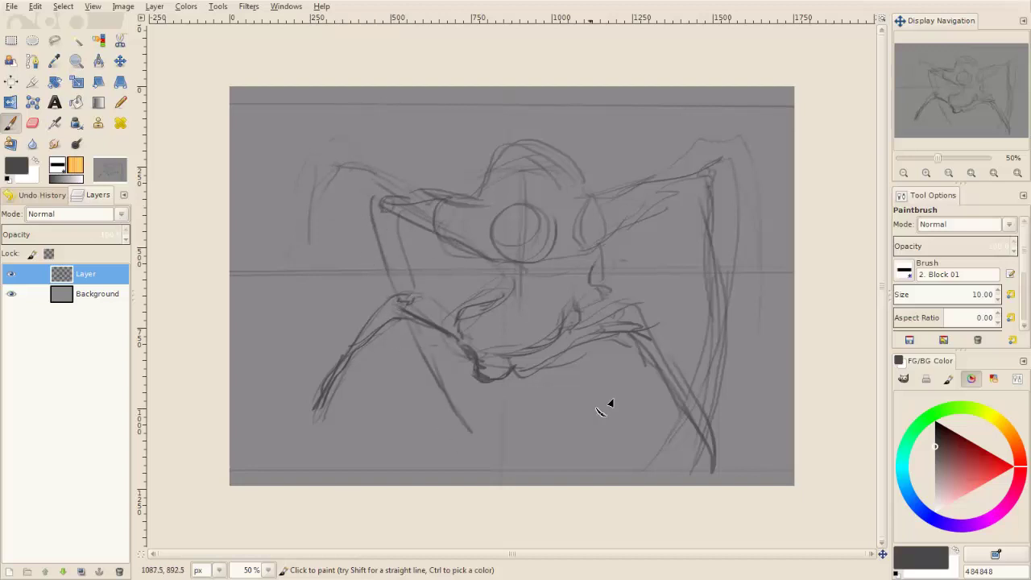
left_click(230, 426)
Complete the straight ground line and sketch darker loops in the torso, jaw and right shoulder.
left_click(797, 417, "shift")
left_click_drag(498, 290, 451, 300)
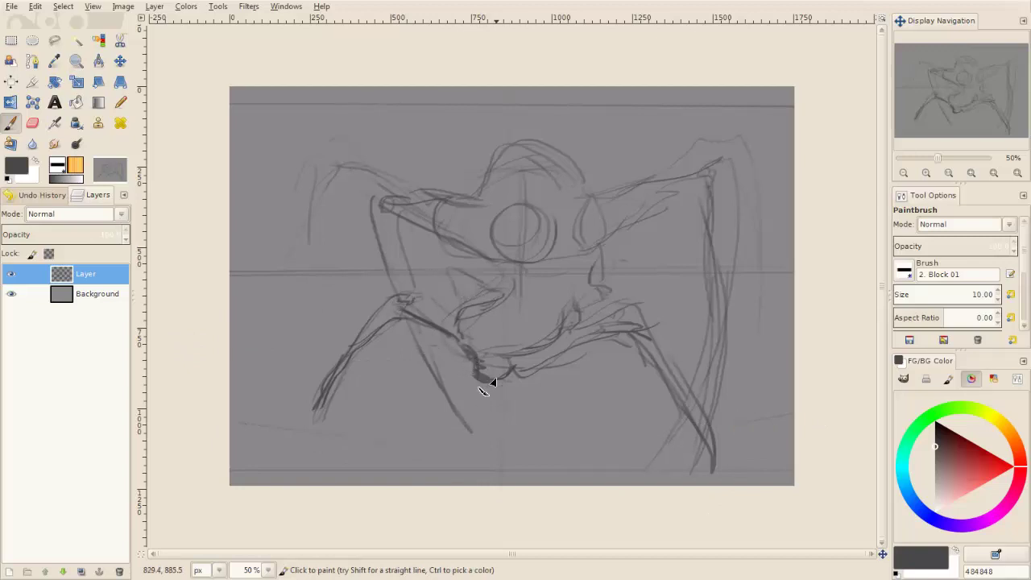
left_click_drag(474, 378, 509, 372)
mouse_move(500, 272)
left_mouse_down()
mouse_move(451, 300)
mouse_move(516, 290)
mouse_move(483, 278)
mouse_move(466, 306)
left_mouse_up()
left_click_drag(598, 252, 564, 322)
left_click_drag(586, 288, 569, 308)
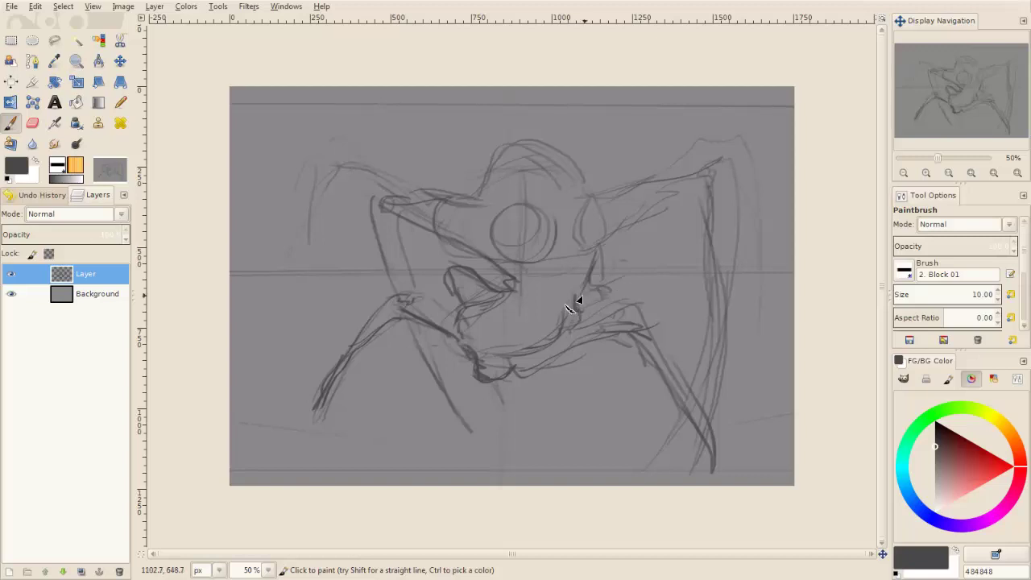
Darken the torso, left leg and arm lines and firm up the head's top outline.
mouse_move(461, 358)
left_mouse_down()
mouse_move(421, 299)
mouse_move(395, 293)
left_mouse_up()
mouse_move(445, 208)
left_mouse_down()
mouse_move(385, 199)
mouse_move(403, 291)
left_mouse_up()
left_click_drag(476, 201, 488, 171)
mouse_move(486, 161)
left_mouse_down()
mouse_move(541, 149)
mouse_move(505, 139)
mouse_move(480, 182)
mouse_move(495, 168)
mouse_move(506, 187)
mouse_move(486, 187)
mouse_move(525, 178)
mouse_move(519, 152)
mouse_move(593, 164)
left_mouse_up()
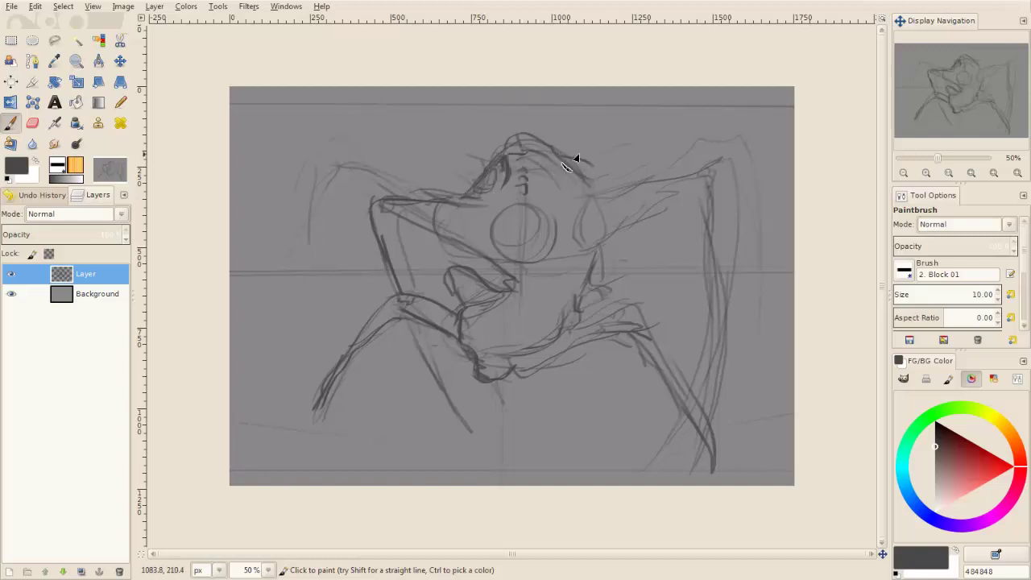
Draw dark lines and claws on the right leg and a clenched hand on the left arm.
mouse_move(686, 194)
left_mouse_down()
mouse_move(712, 286)
mouse_move(659, 422)
left_mouse_up()
mouse_move(719, 354)
left_mouse_down()
mouse_move(715, 420)
mouse_move(706, 424)
mouse_move(691, 399)
left_mouse_up()
mouse_move(683, 453)
left_mouse_down()
mouse_move(709, 462)
mouse_move(674, 433)
mouse_move(687, 417)
mouse_move(719, 437)
mouse_move(725, 334)
left_mouse_up()
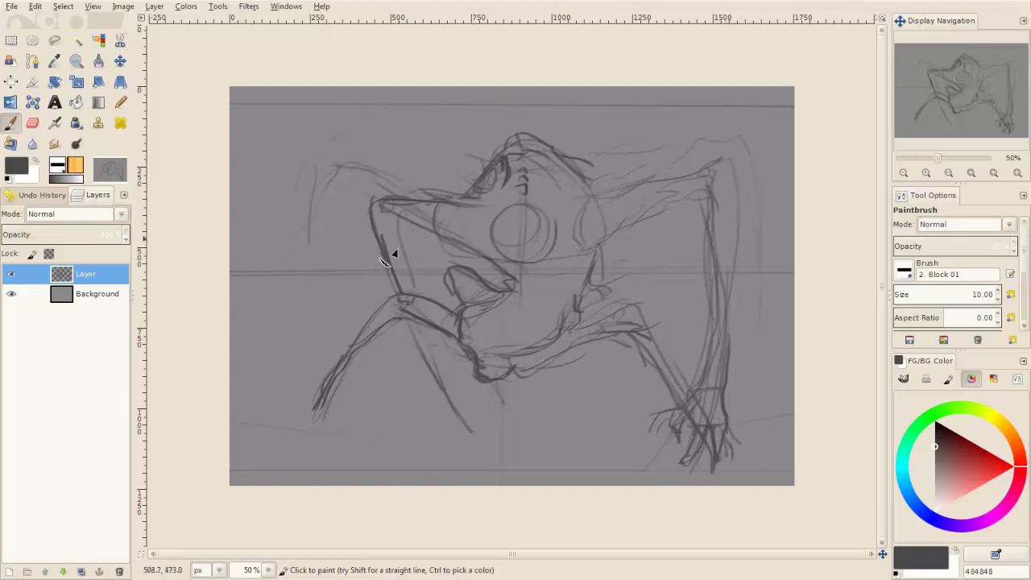
left_click_drag(391, 255, 406, 294)
mouse_move(415, 332)
left_mouse_down()
mouse_move(426, 385)
mouse_move(410, 391)
mouse_move(427, 407)
mouse_move(417, 409)
mouse_move(427, 391)
mouse_move(410, 398)
mouse_move(406, 415)
mouse_move(415, 379)
left_mouse_up()
Enlarge the brush slightly and retrace the upper arm and forearm darker.
key("shift+e")
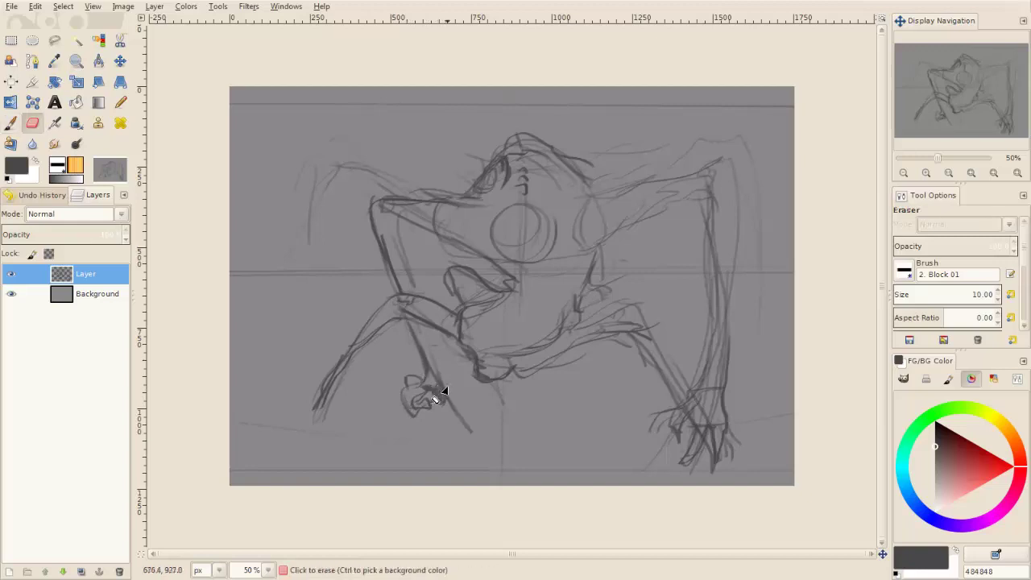
key("bracketright")
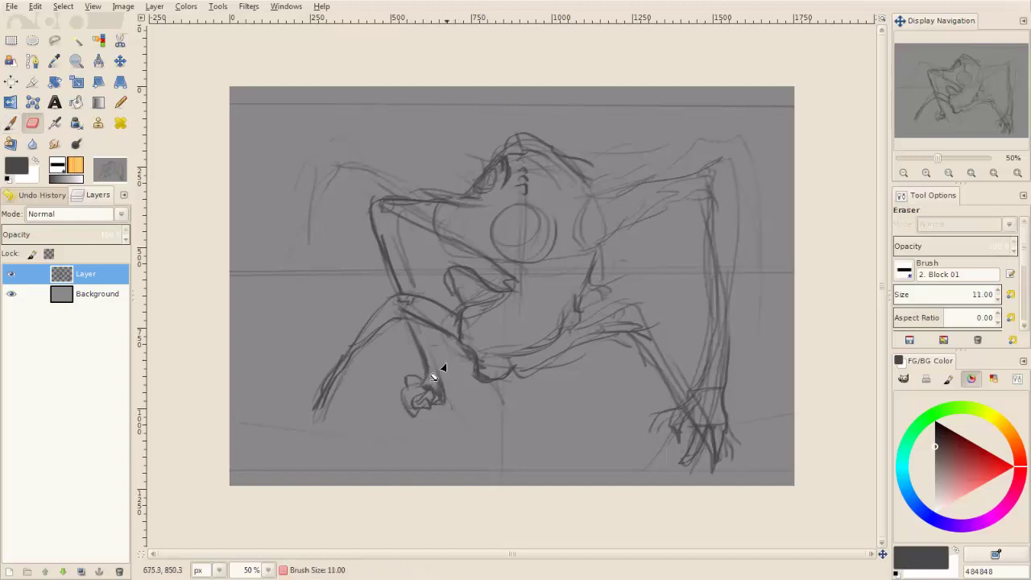
key("p")
mouse_move(401, 230)
left_mouse_down()
mouse_move(407, 269)
mouse_move(393, 282)
left_mouse_up()
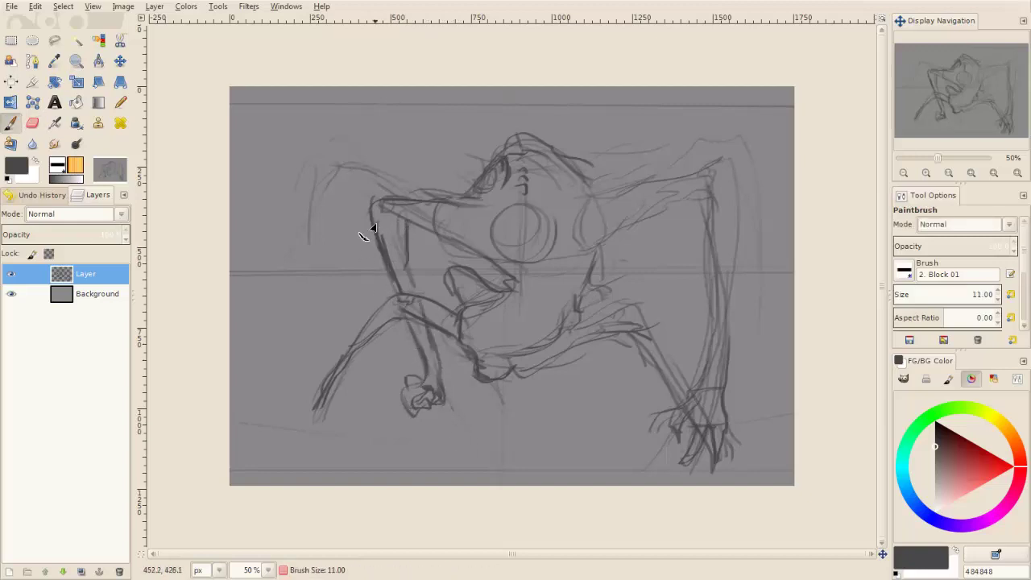
left_click_drag(354, 351, 311, 414)
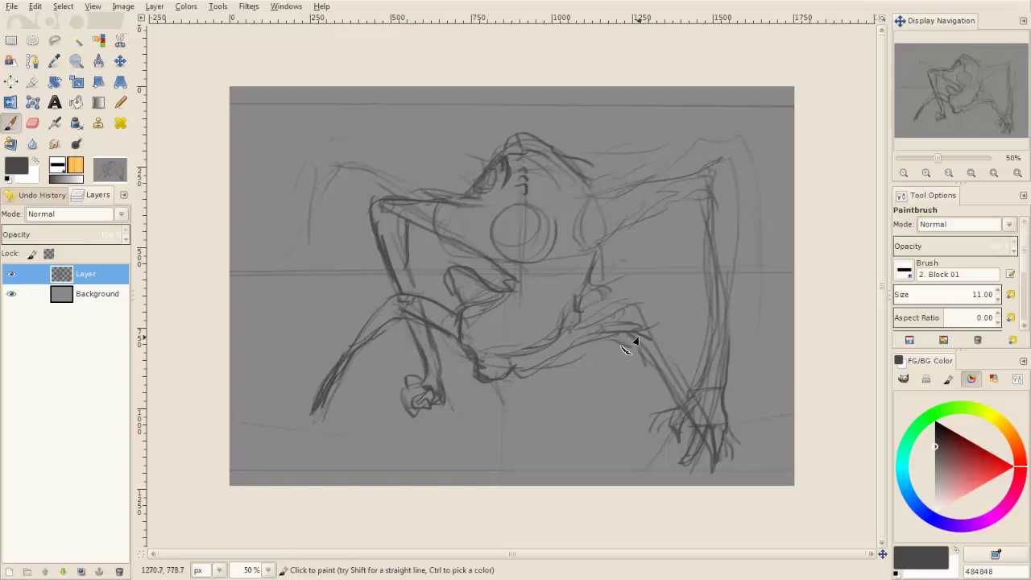
Erase stray strokes around the right hand and retrace the right arm and shoulder.
key("shift+e")
mouse_move(701, 395)
left_mouse_down()
mouse_move(686, 409)
mouse_move(695, 417)
mouse_move(684, 411)
left_mouse_up()
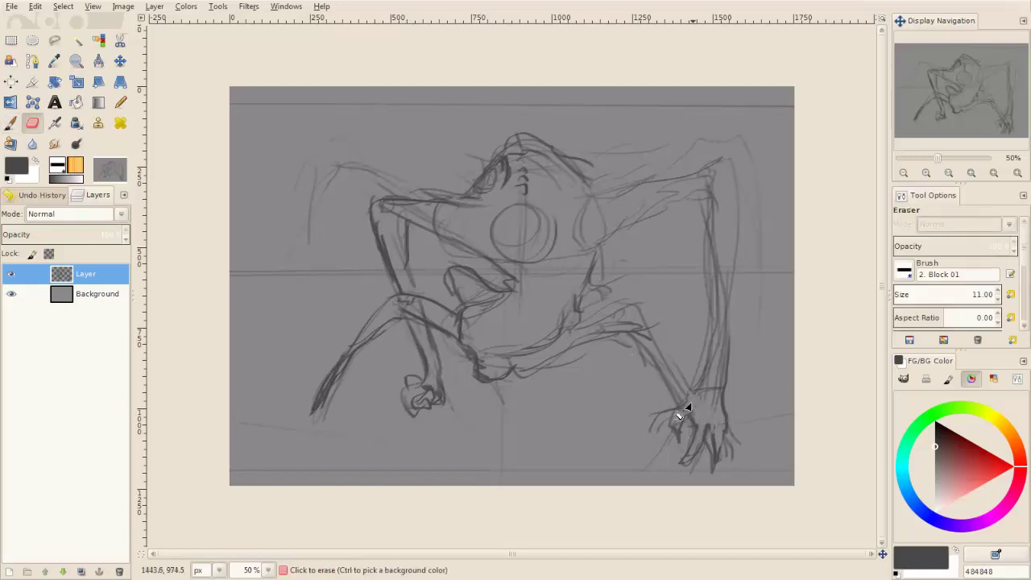
key("p")
mouse_move(709, 346)
left_mouse_down()
mouse_move(704, 233)
mouse_move(685, 202)
mouse_move(600, 235)
left_mouse_up()
Hatch the brow, face, shoulder, mouth, jaw and chest with dark sketch strokes.
left_click_drag(571, 181, 621, 196)
left_click_drag(483, 242, 460, 230)
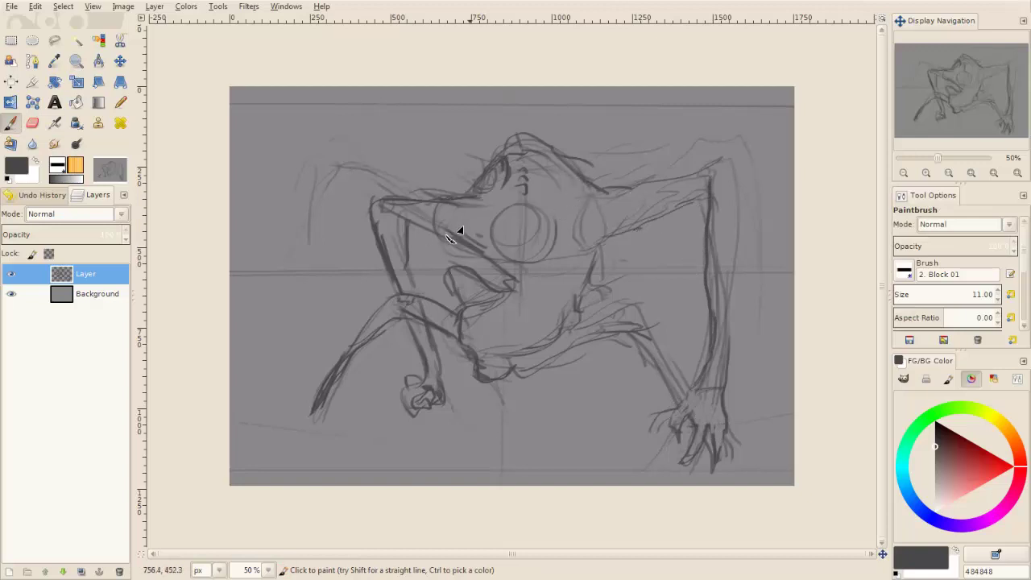
mouse_move(556, 262)
left_mouse_down()
mouse_move(598, 214)
mouse_move(669, 202)
left_mouse_up()
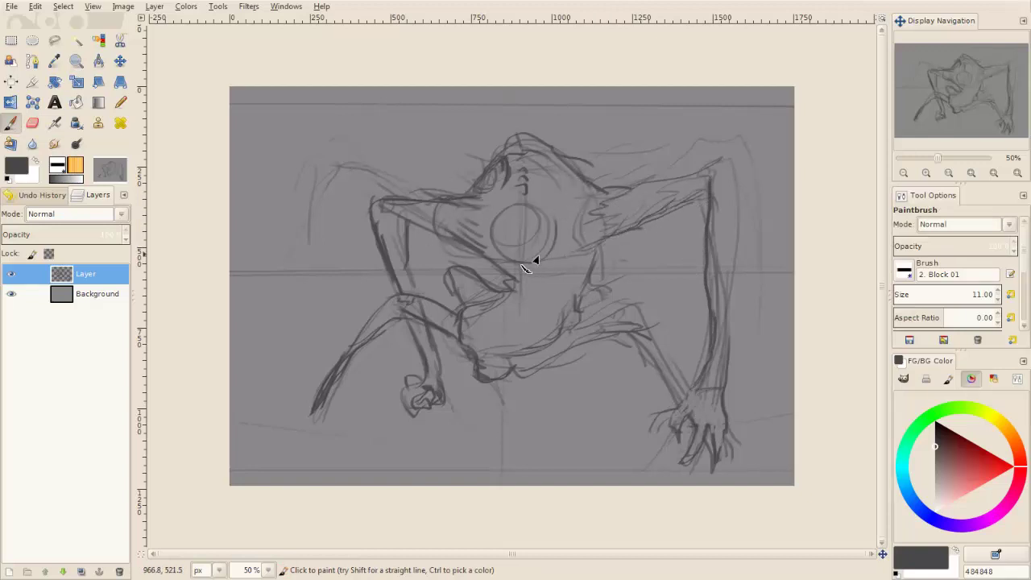
mouse_move(447, 275)
left_mouse_down()
mouse_move(535, 291)
mouse_move(459, 306)
mouse_move(463, 332)
left_mouse_up()
mouse_move(556, 329)
left_mouse_down()
mouse_move(533, 331)
mouse_move(518, 372)
mouse_move(545, 380)
mouse_move(624, 334)
left_mouse_up()
left_click_drag(463, 369, 451, 337)
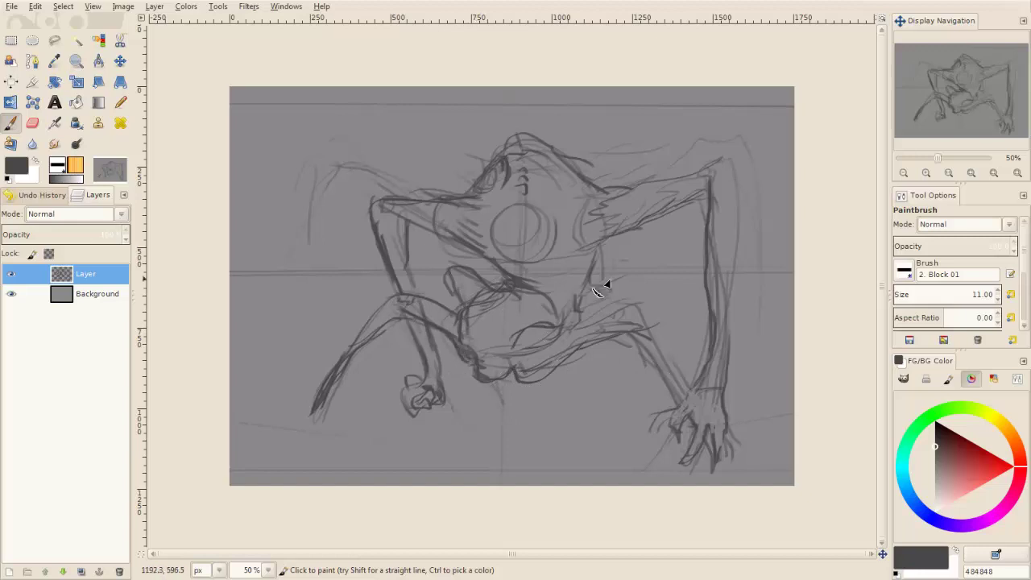
mouse_move(597, 291)
left_mouse_down()
mouse_move(568, 326)
mouse_move(639, 283)
mouse_move(695, 351)
left_mouse_up()
mouse_move(659, 322)
left_mouse_down()
mouse_move(684, 370)
mouse_move(640, 288)
left_mouse_up()
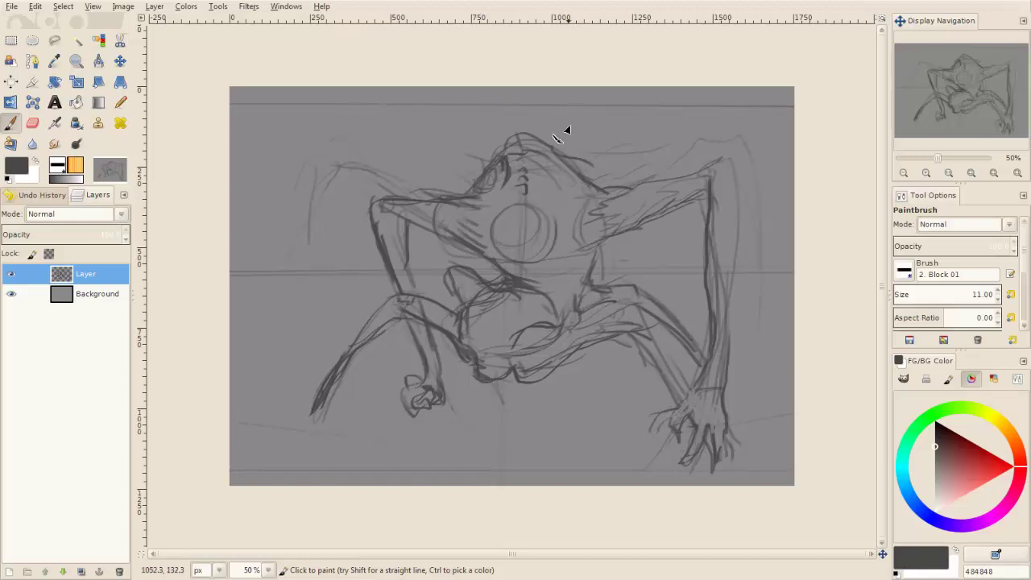
Add a curve in the central circle, paint the hip and thigh, and redraw the left arm darker.
mouse_move(493, 207)
left_mouse_down()
mouse_move(499, 232)
mouse_move(534, 246)
mouse_move(522, 202)
mouse_move(506, 235)
mouse_move(531, 246)
mouse_move(495, 238)
mouse_move(524, 229)
mouse_move(508, 270)
left_mouse_up()
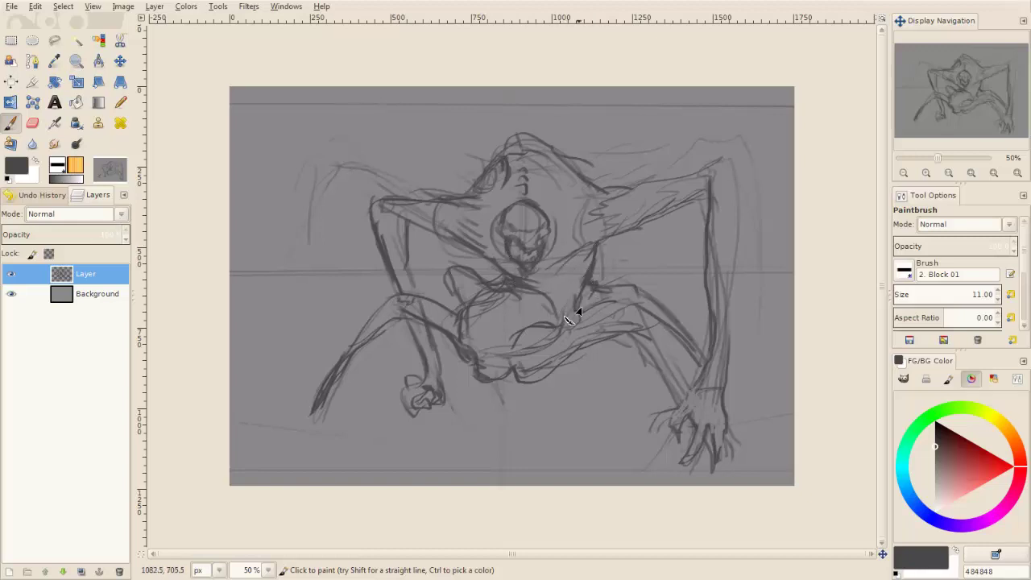
mouse_move(476, 279)
left_mouse_down()
mouse_move(447, 310)
mouse_move(368, 340)
mouse_move(327, 407)
left_mouse_up()
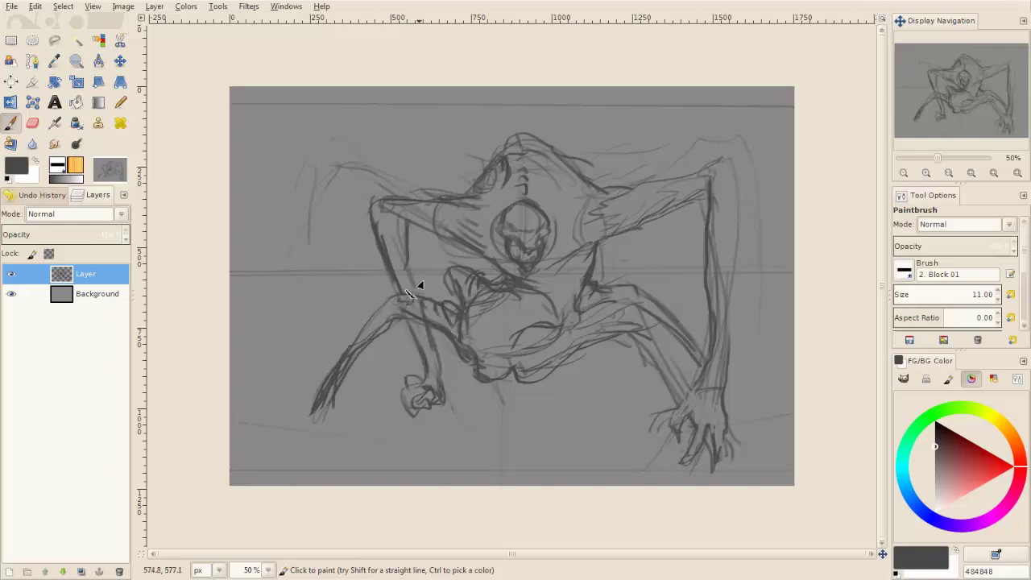
key("shift+e")
mouse_move(362, 348)
left_mouse_down()
mouse_move(329, 392)
mouse_move(333, 350)
mouse_move(315, 414)
left_mouse_up()
key("p")
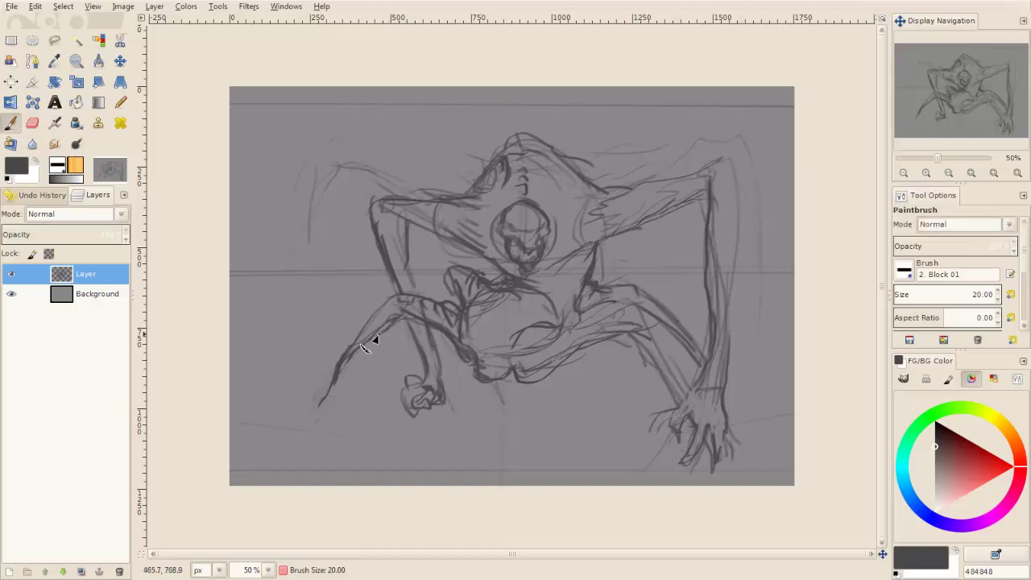
mouse_move(375, 337)
left_mouse_down()
mouse_move(319, 410)
mouse_move(344, 344)
mouse_move(387, 302)
left_mouse_up()
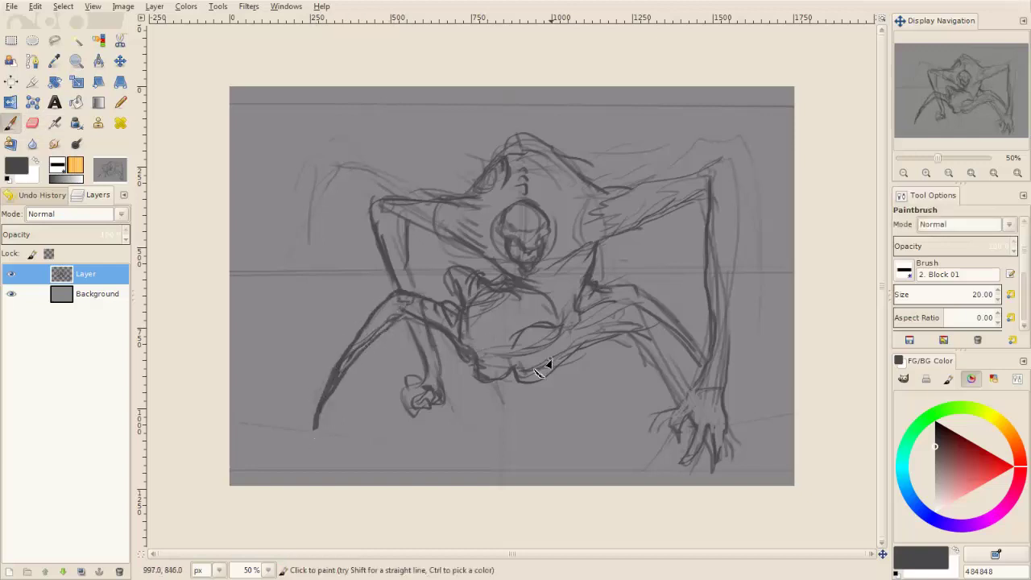
Add bold strokes across the midsection, parallel lines down the right leg, and shoulder and torso lines.
mouse_move(552, 368)
left_mouse_down()
mouse_move(534, 324)
mouse_move(621, 341)
mouse_move(574, 351)
left_mouse_up()
mouse_move(624, 329)
left_mouse_down()
mouse_move(651, 375)
mouse_move(691, 409)
left_mouse_up()
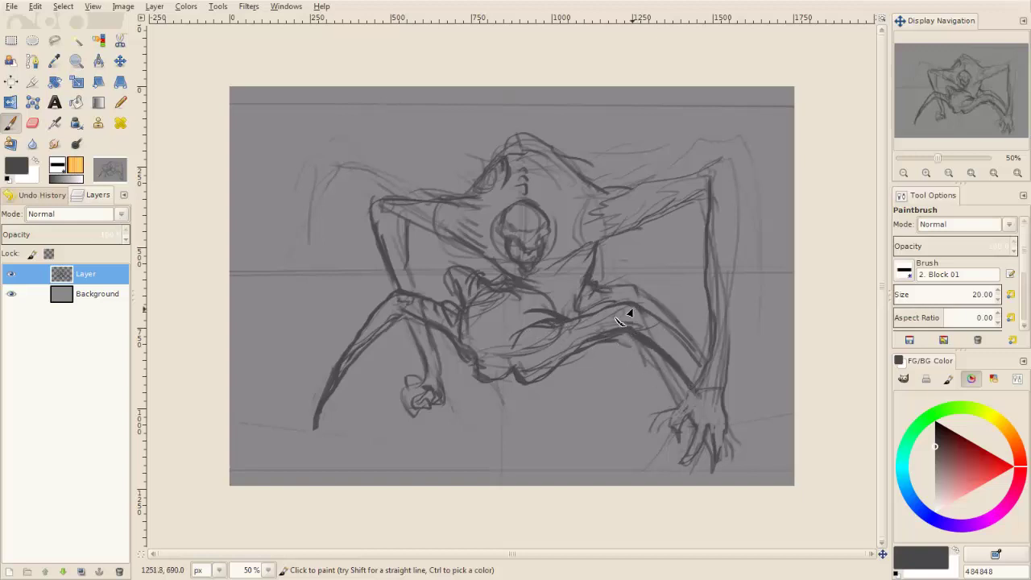
left_click_drag(632, 311, 701, 387)
left_click_drag(649, 346, 689, 372)
left_click_drag(636, 314, 694, 383)
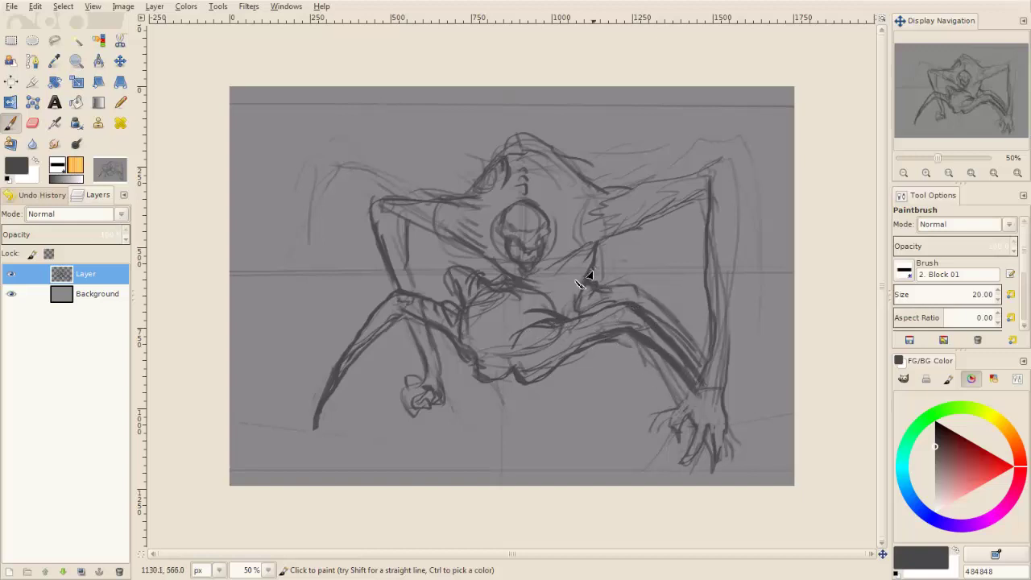
mouse_move(590, 273)
left_mouse_down()
mouse_move(636, 286)
mouse_move(644, 319)
left_mouse_up()
left_click_drag(449, 291, 500, 273)
mouse_move(453, 265)
left_mouse_down()
mouse_move(499, 247)
mouse_move(398, 219)
mouse_move(488, 172)
left_mouse_up()
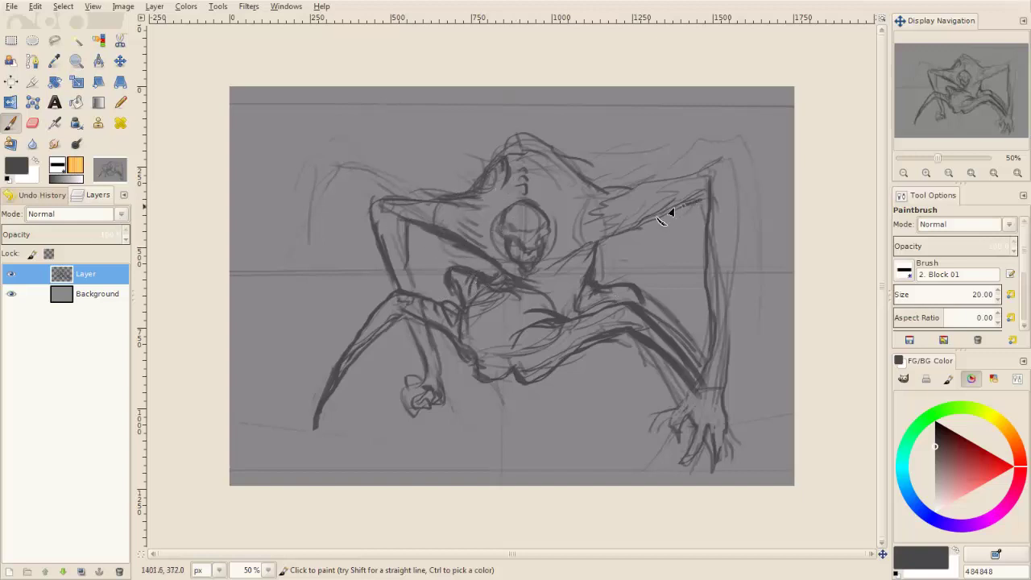
Outline the creature's right arm down toward the hand and wrist.
mouse_move(706, 174)
left_mouse_down()
mouse_move(732, 172)
mouse_move(729, 262)
left_mouse_up()
left_click_drag(706, 209, 709, 364)
left_click_drag(733, 287, 722, 395)
left_click_drag(708, 354, 674, 411)
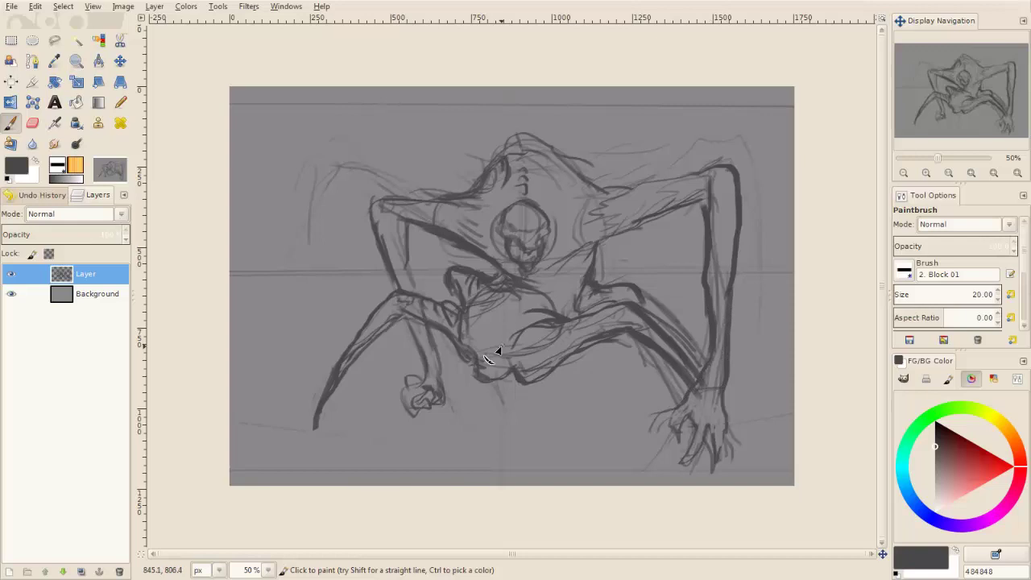
key("shift+f")
Mirror the drawing horizontally, mark inside the skull face, and shrink the brush to 14.
left_click(244, 181)
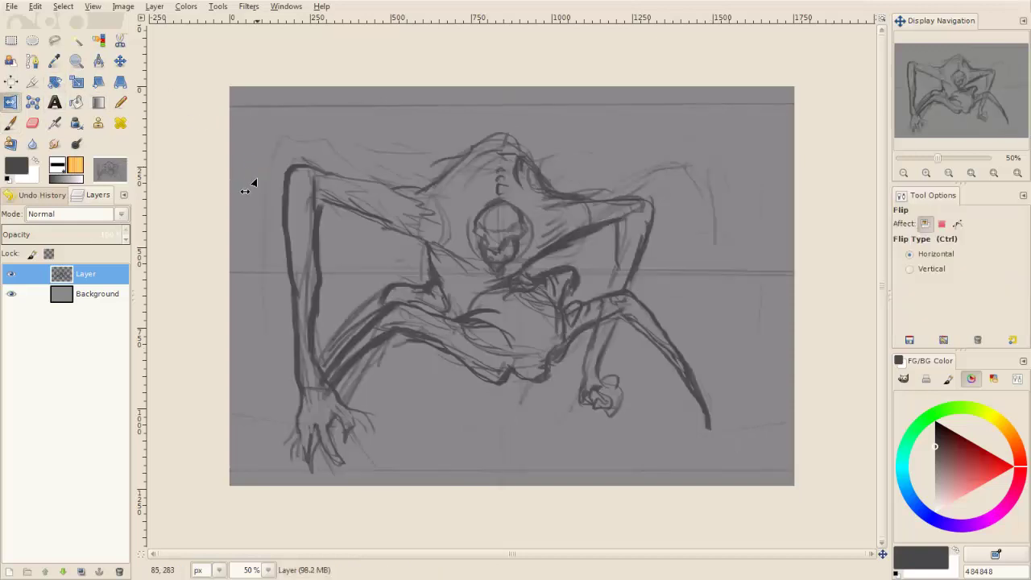
key("p")
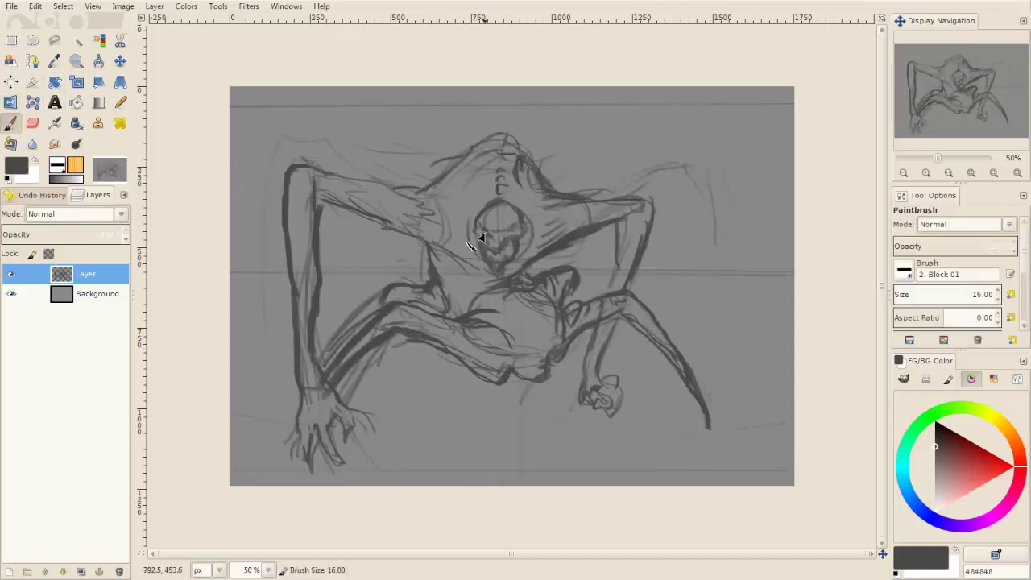
mouse_move(478, 237)
left_mouse_down()
mouse_move(497, 252)
mouse_move(476, 242)
left_mouse_up()
key("bracketleft")
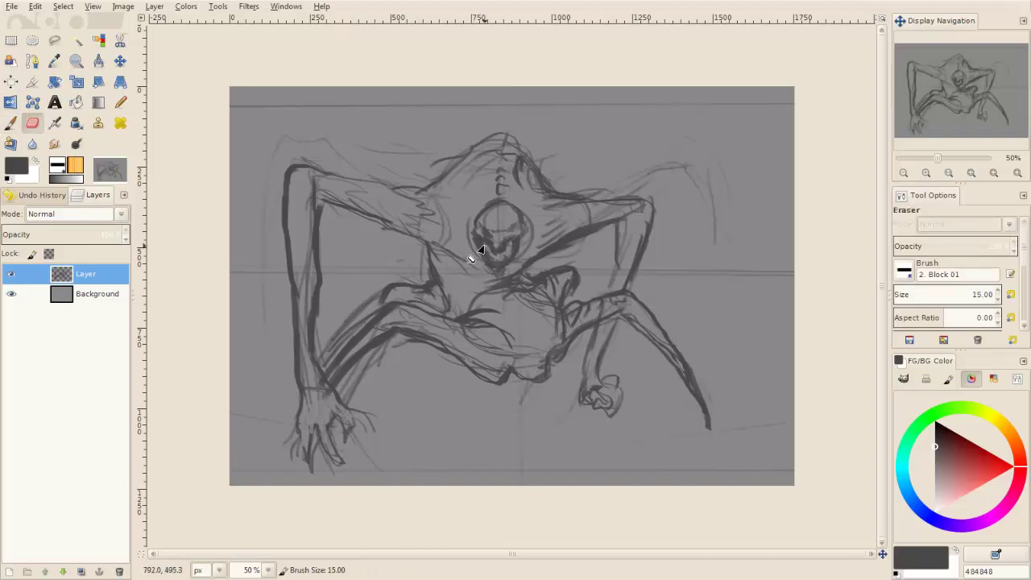
key("bracketleft")
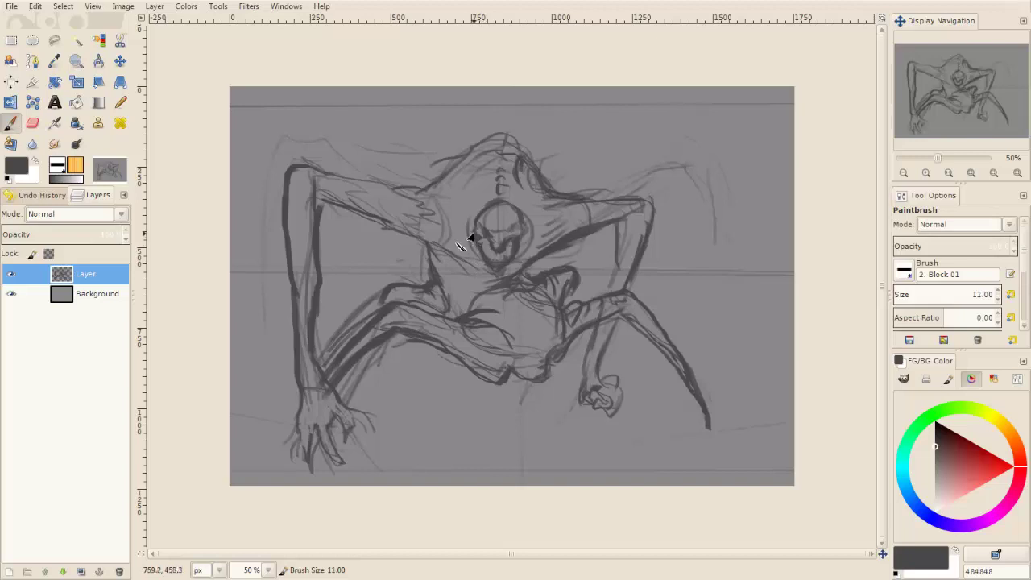
Erase old face strokes and, at brush size 11, redraw both sides of the head and chin.
key("shift+e")
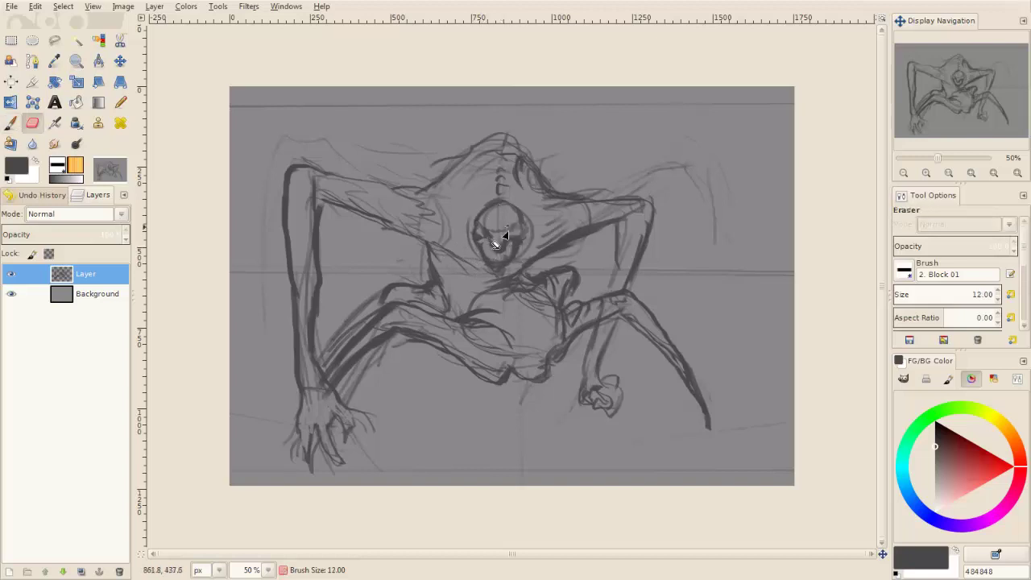
mouse_move(503, 224)
left_mouse_down()
mouse_move(470, 229)
mouse_move(488, 262)
mouse_move(500, 250)
left_mouse_up()
key("p")
key("bracketleft")
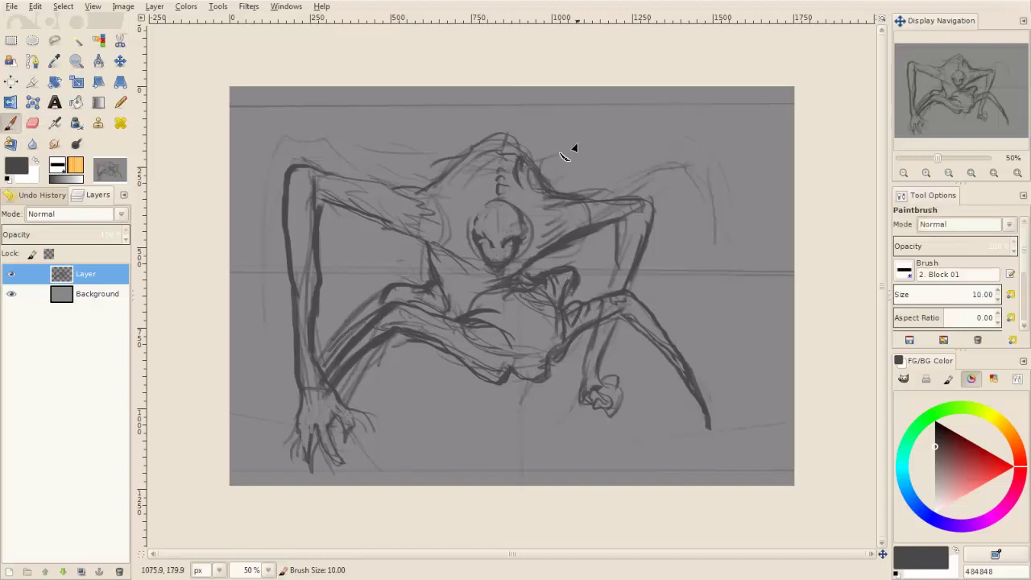
mouse_move(513, 232)
left_mouse_down()
mouse_move(504, 256)
mouse_move(515, 198)
left_mouse_up()
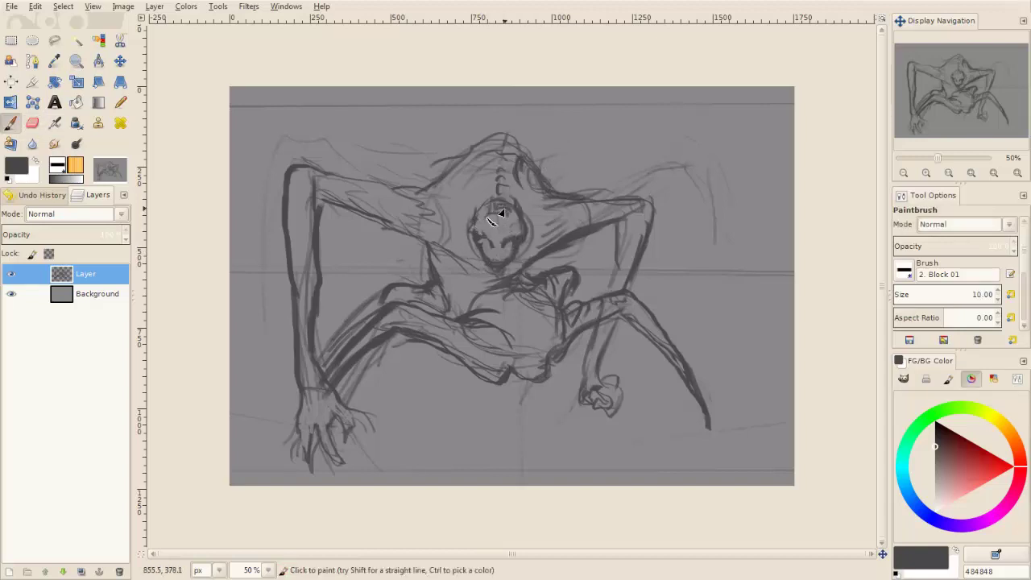
left_click_drag(473, 223, 485, 253)
mouse_move(510, 241)
left_mouse_down()
mouse_move(499, 259)
mouse_move(443, 239)
left_mouse_up()
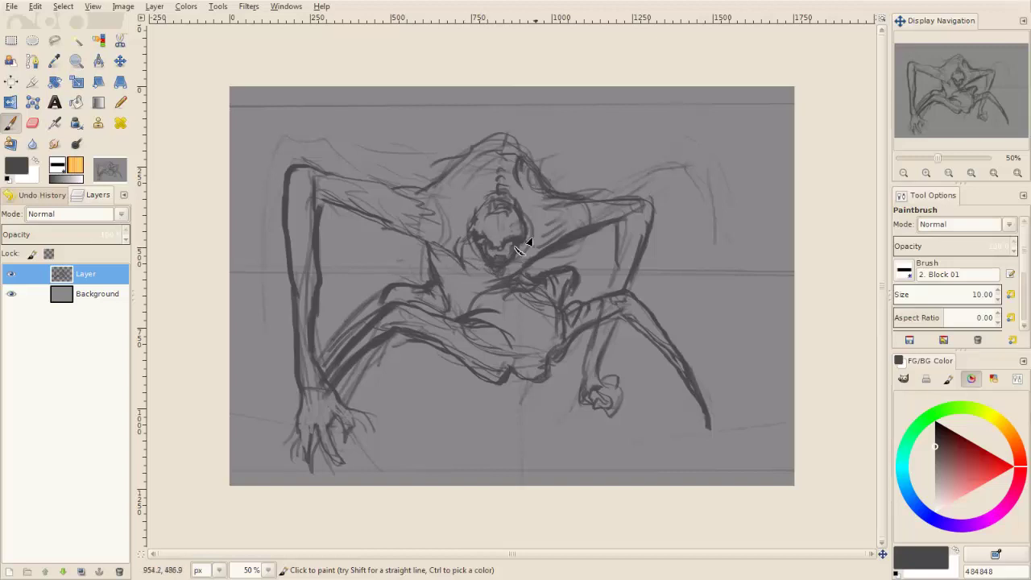
left_click_drag(529, 240, 538, 251)
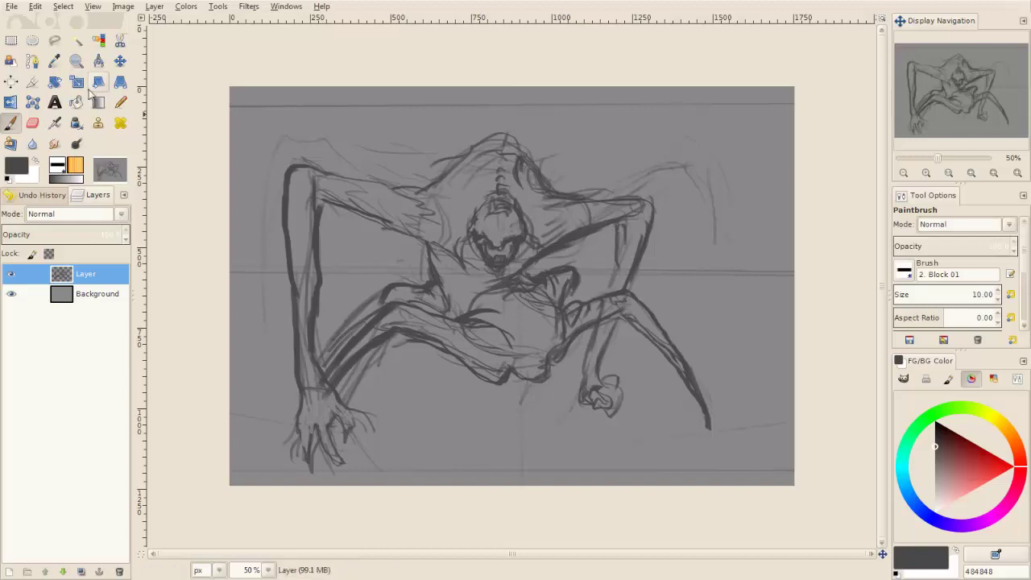
left_click(120, 60)
Nudge the sketch layer four steps right and zoom out to see the whole canvas.
key("Right")
key("Right")
key("Right")
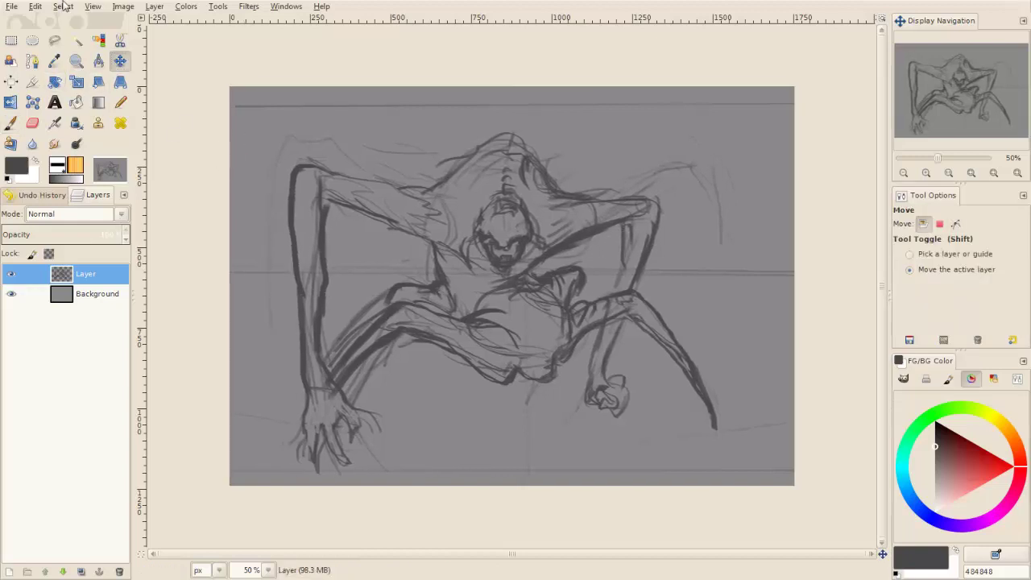
key("Right")
key("Right")
key("Right")
key("Right")
key("Right")
key("Right")
key("Right")
key("Right")
key("Right")
key("Right")
key("Right")
key("Right")
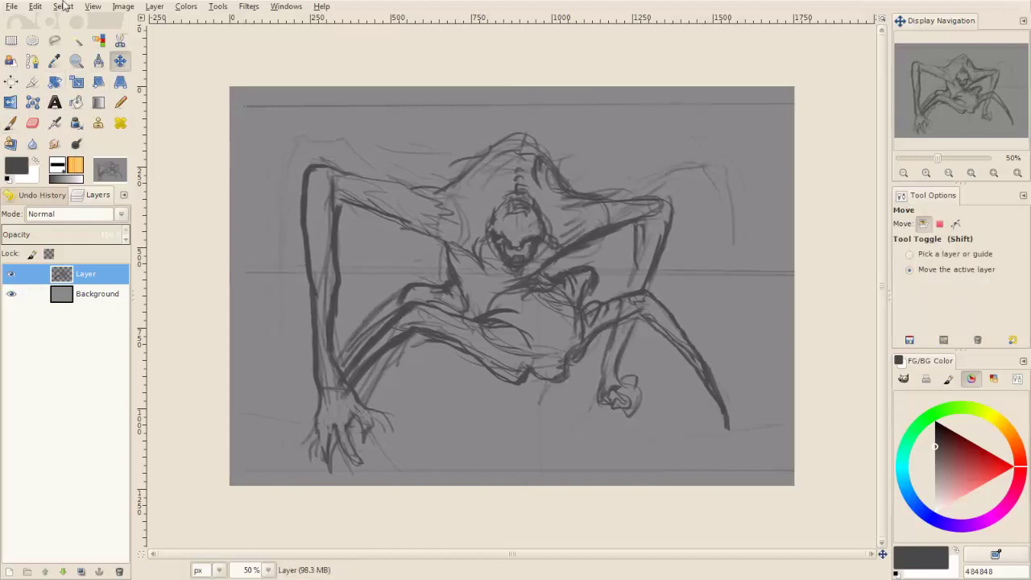
key("Right")
key("Right")
key("Right")
key("minus")
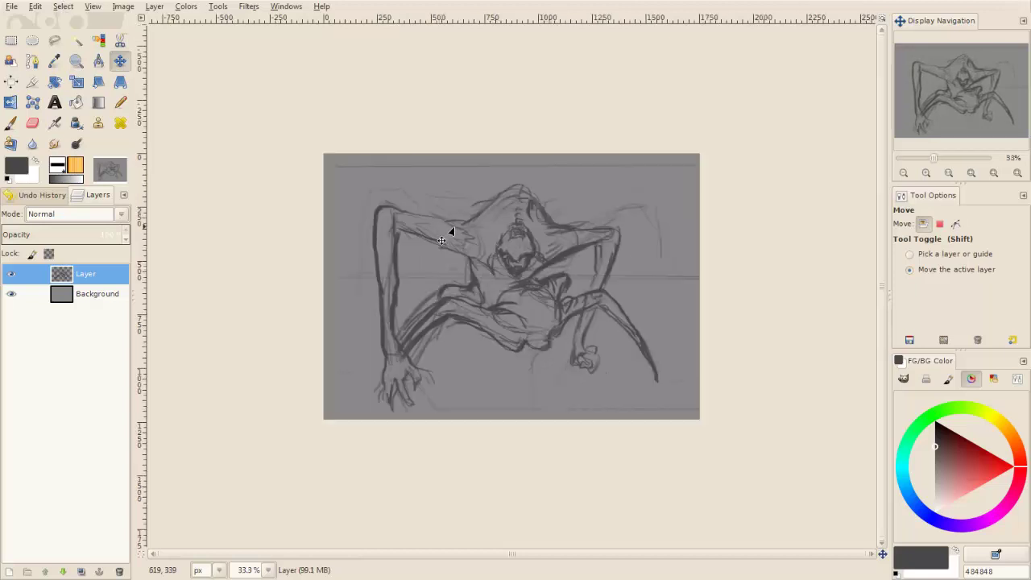
key("Right")
key("Right")
key("Right")
key("Right")
key("Right")
key("Right")
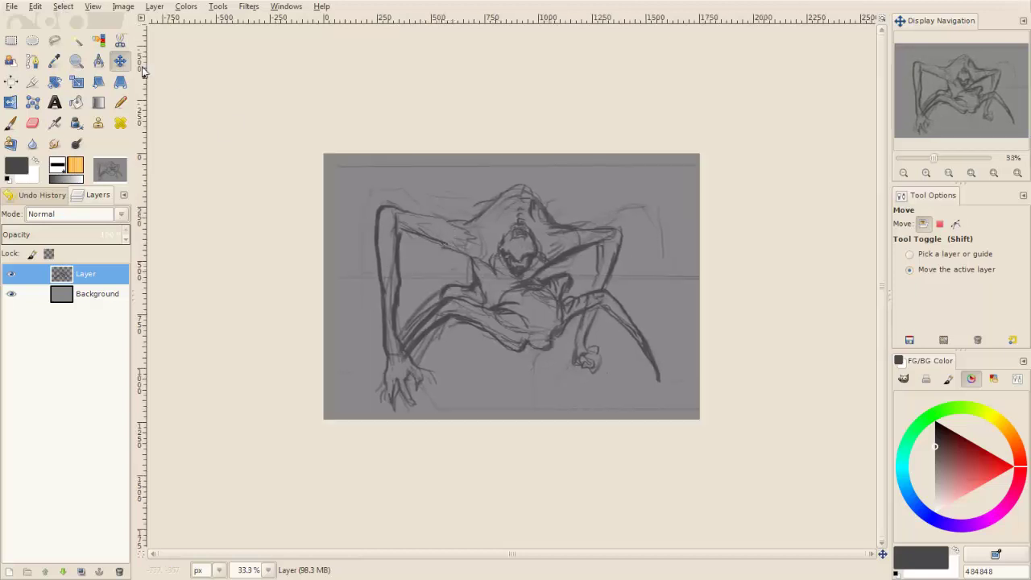
Mirror the sketch horizontally again and enlarge it from a corner with the Scale tool.
left_click(11, 102)
left_click(672, 186)
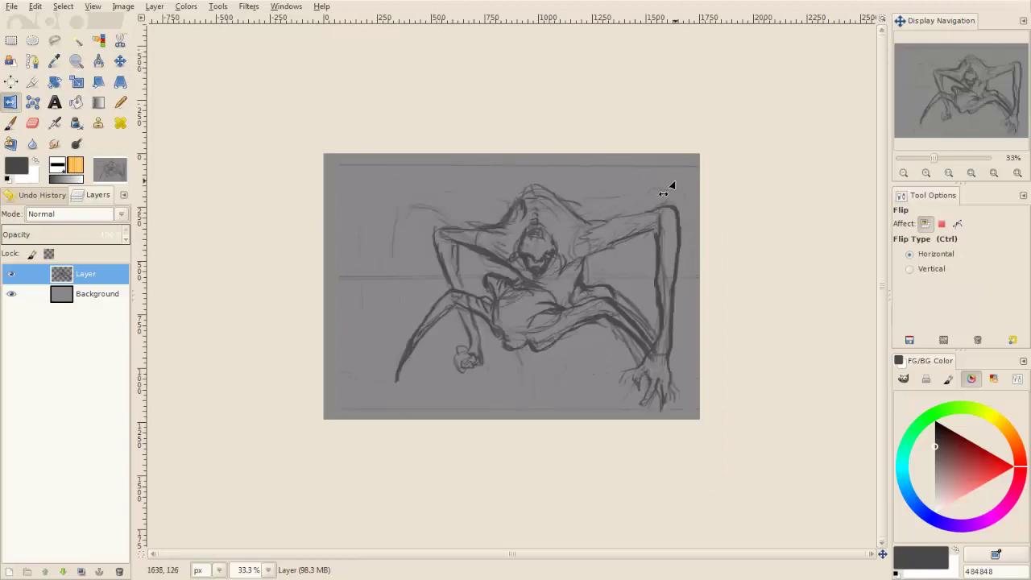
left_click(77, 81)
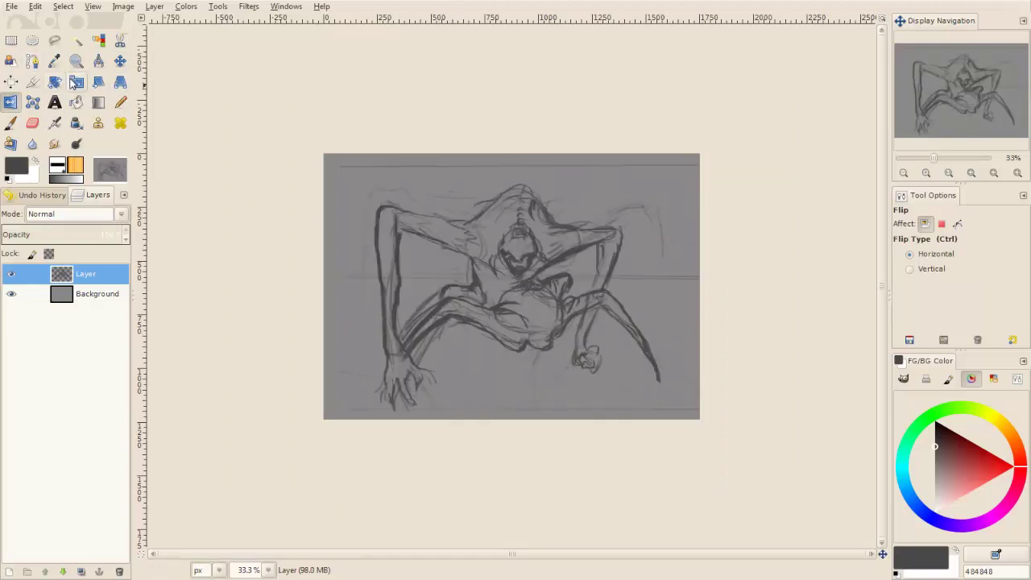
left_click(686, 170)
left_click_drag(338, 153, 368, 174)
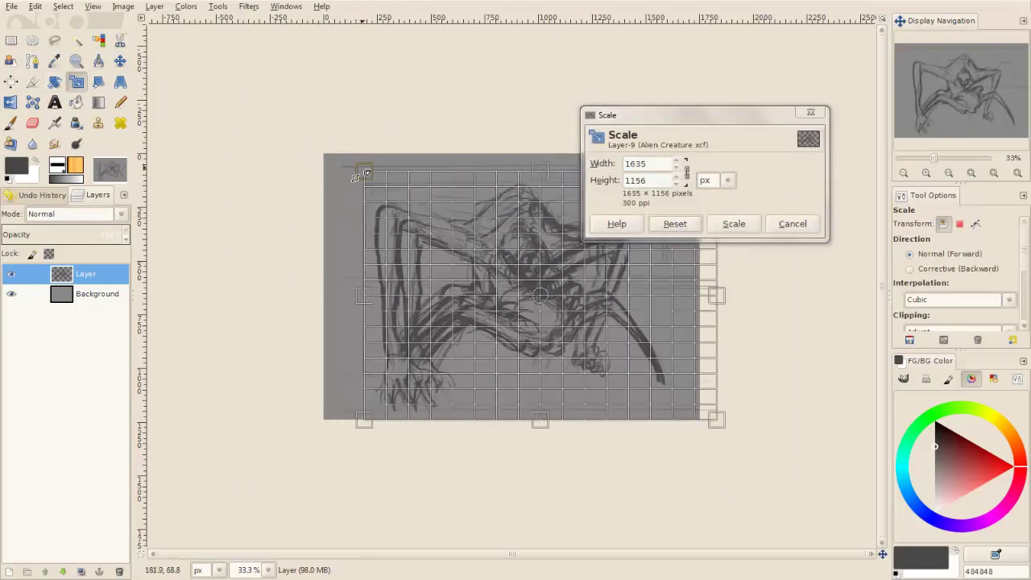
left_click(739, 223)
Reposition the scaled sketch, enlarge it further to fill the canvas, and shift it left.
left_click(120, 61)
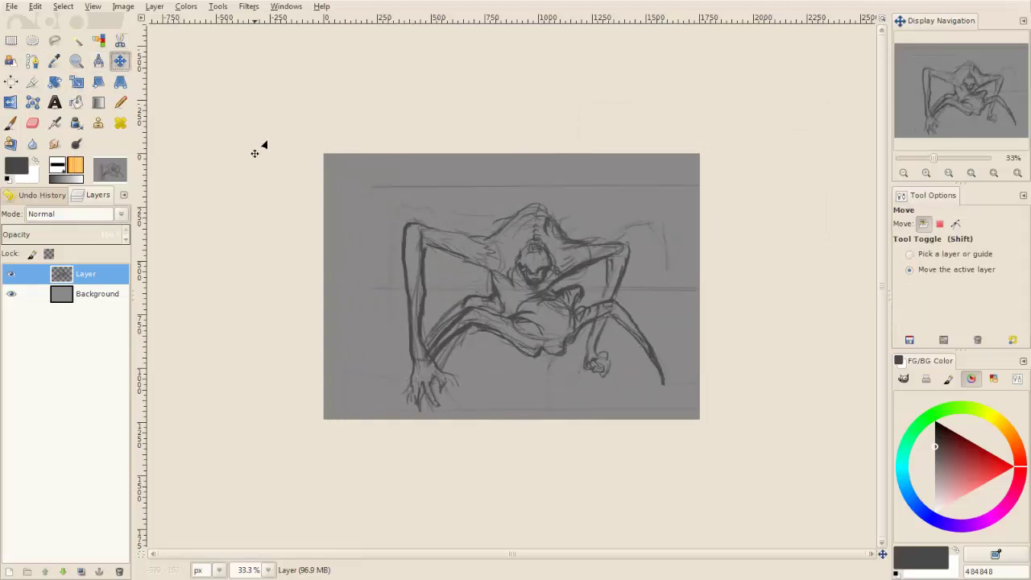
left_click_drag(373, 246, 370, 267)
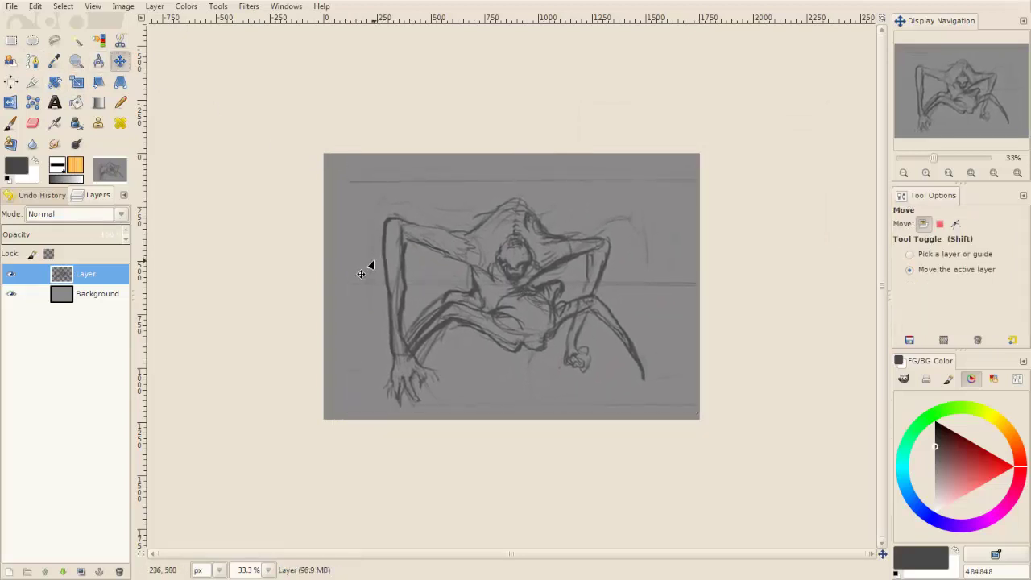
left_click(76, 82)
left_click(353, 189)
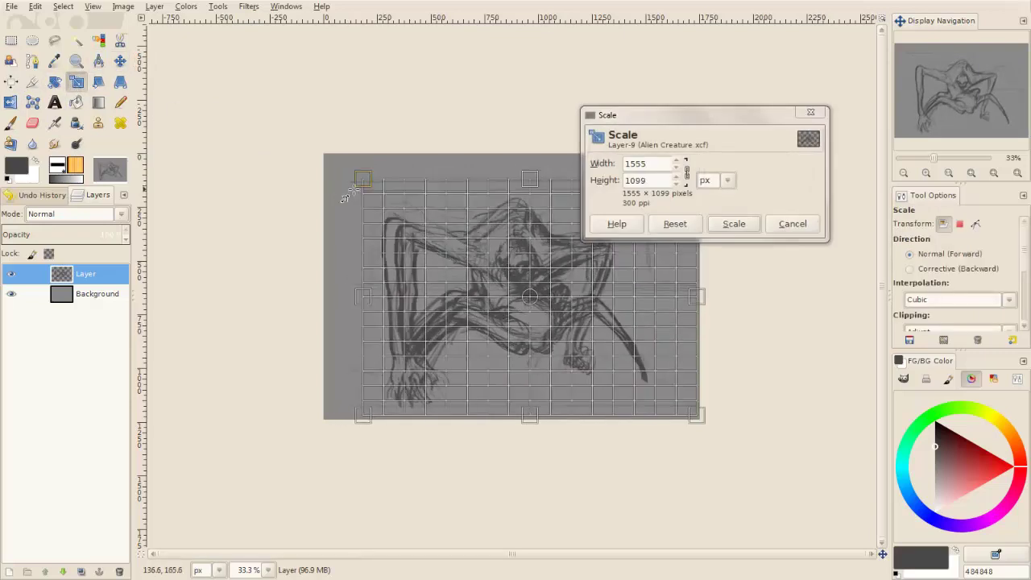
left_click_drag(353, 189, 325, 157)
left_click(731, 228)
key("m")
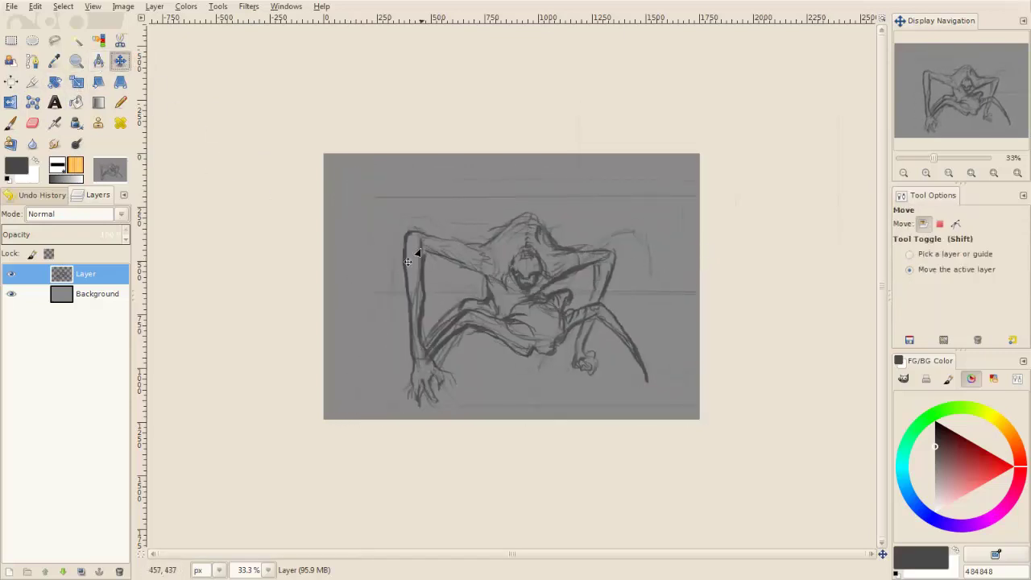
mouse_move(408, 260)
left_mouse_down()
mouse_move(379, 258)
mouse_move(372, 281)
mouse_move(367, 260)
left_mouse_up()
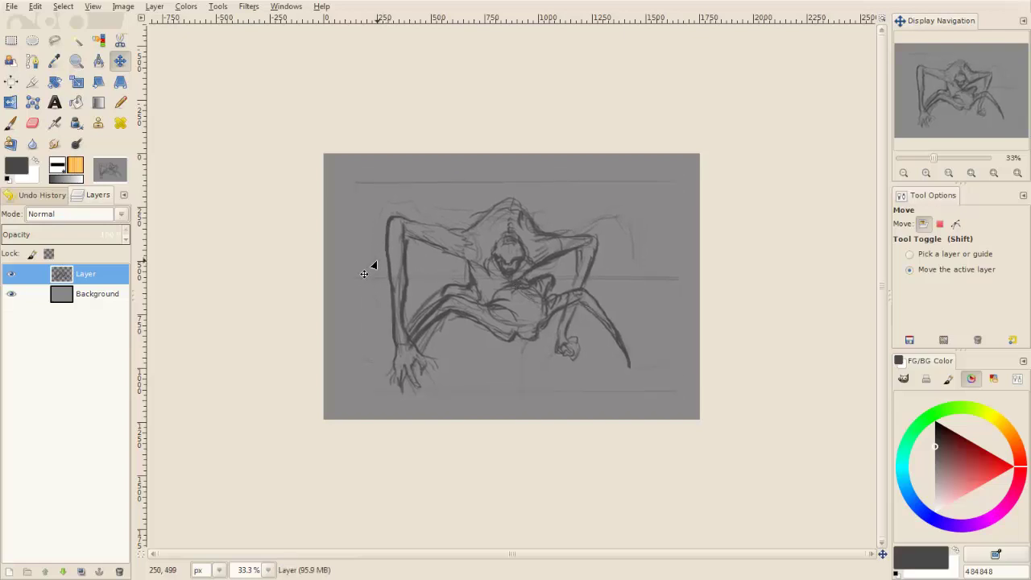
Reapply the layer scale so the creature sits centrally on the grey canvas.
left_click(76, 81)
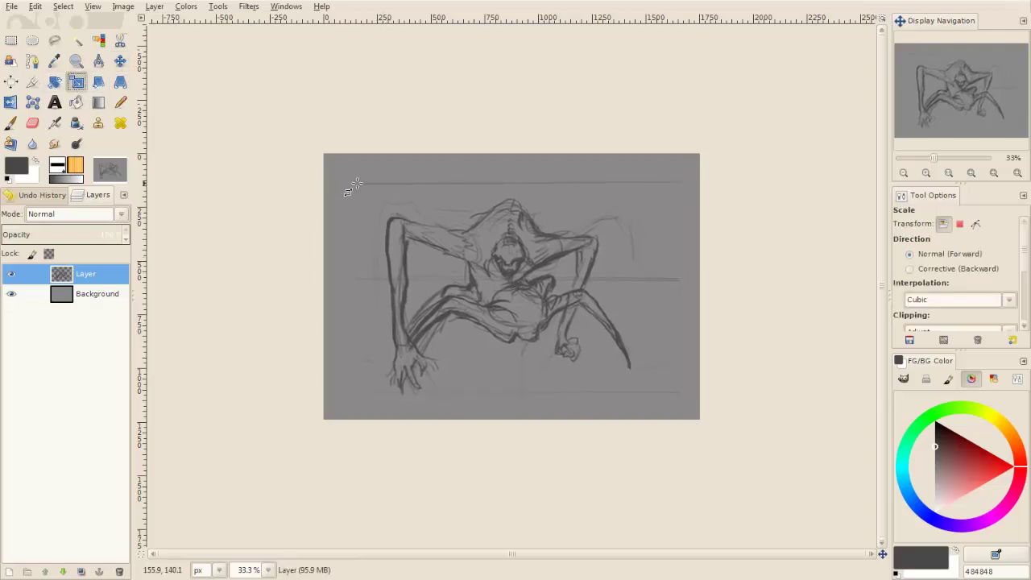
left_click(350, 201)
left_click(734, 223)
key("m")
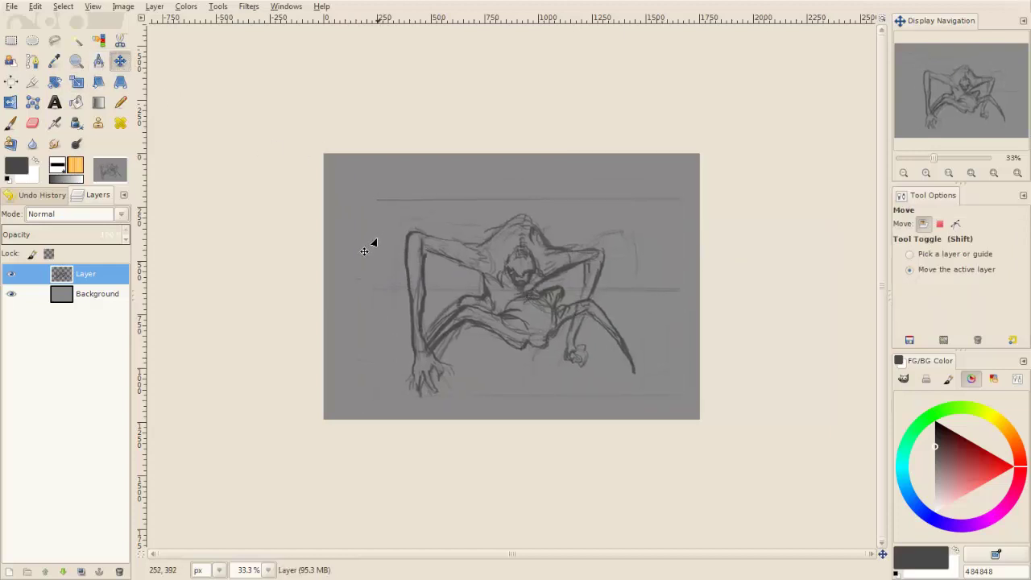
key("p")
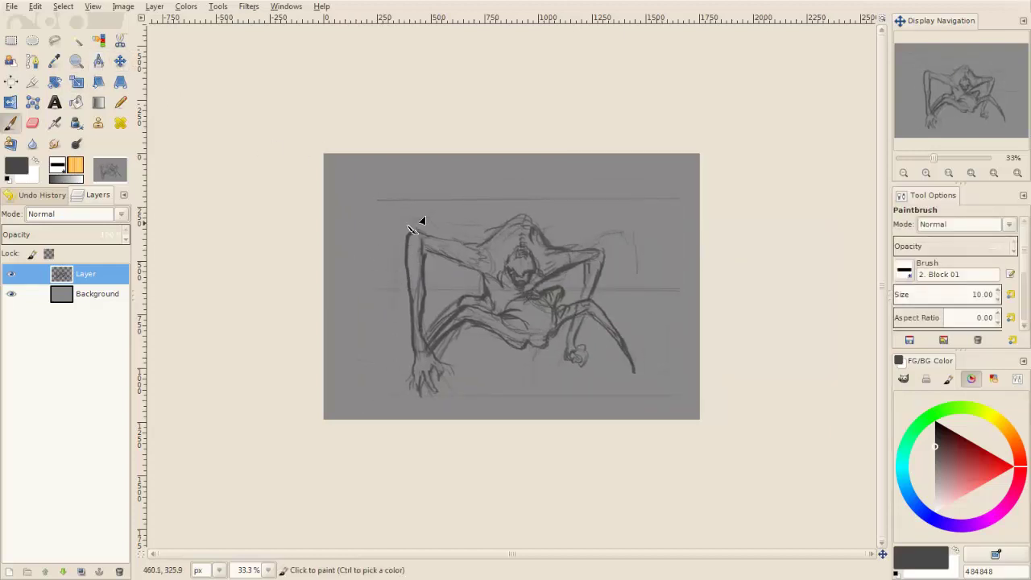
Darken the right leg's curve with a size-12 brush, setting the eraser to 13.
mouse_move(420, 240)
left_mouse_down()
mouse_move(461, 224)
mouse_move(479, 230)
mouse_move(432, 207)
mouse_move(476, 244)
mouse_move(440, 207)
mouse_move(461, 244)
left_mouse_up()
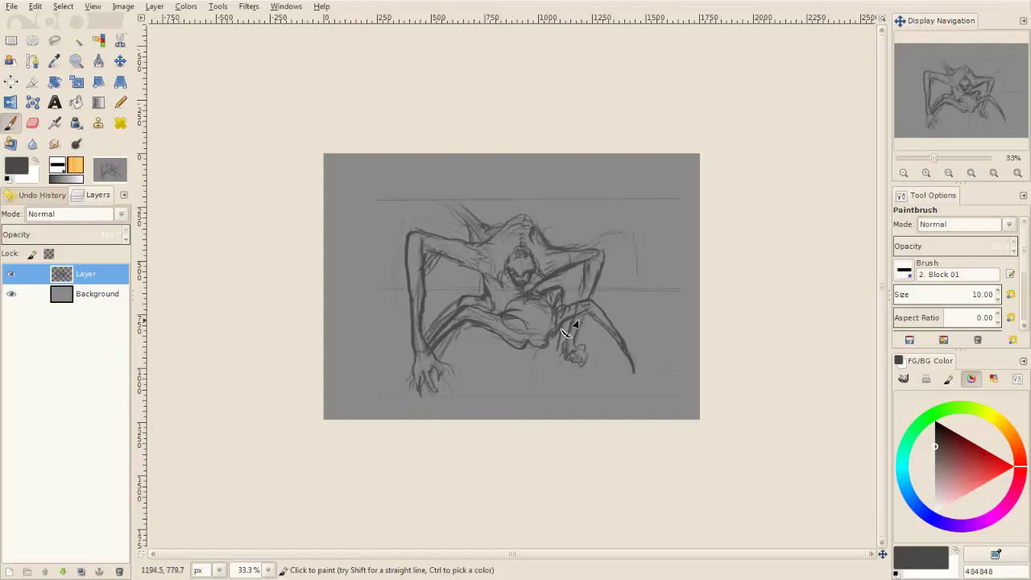
left_click_drag(596, 298, 642, 367)
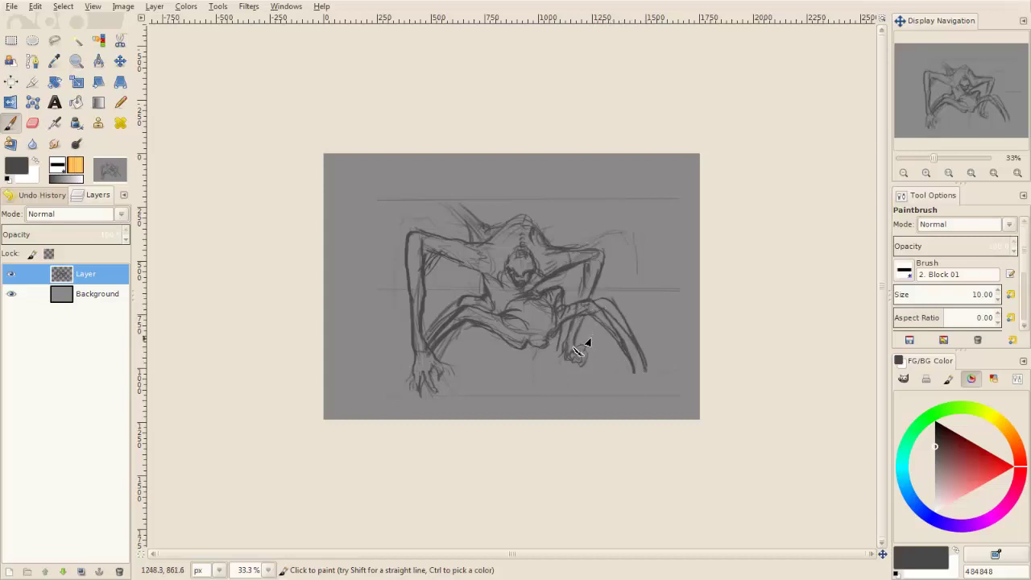
key("bracketright")
key("bracketright")
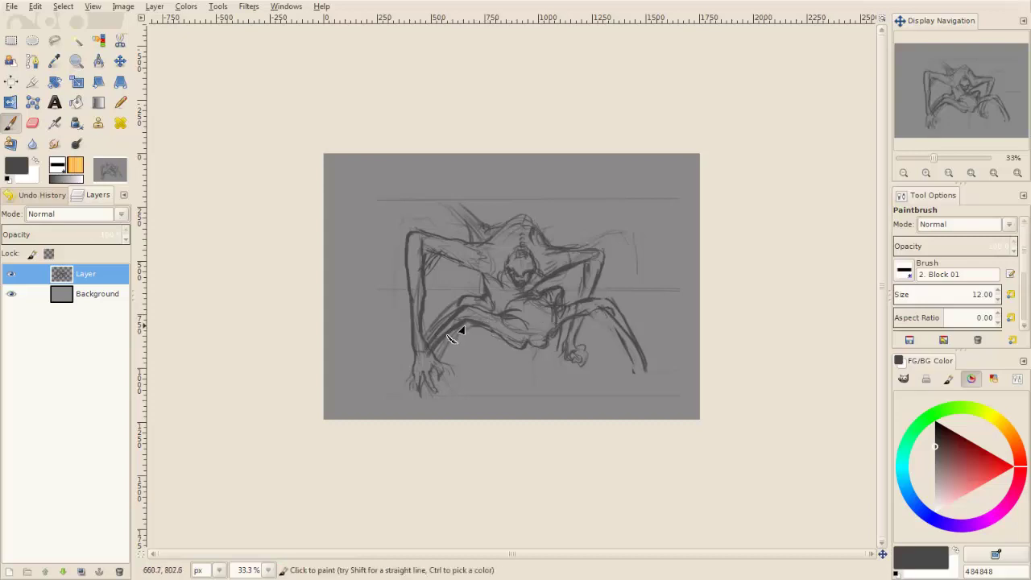
key("shift+e")
key("bracketright")
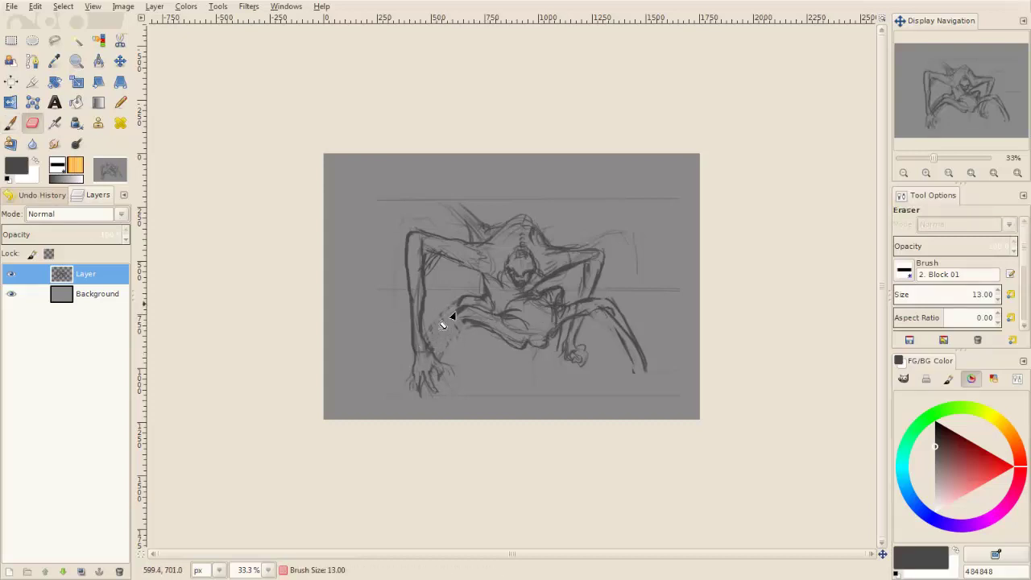
key("p")
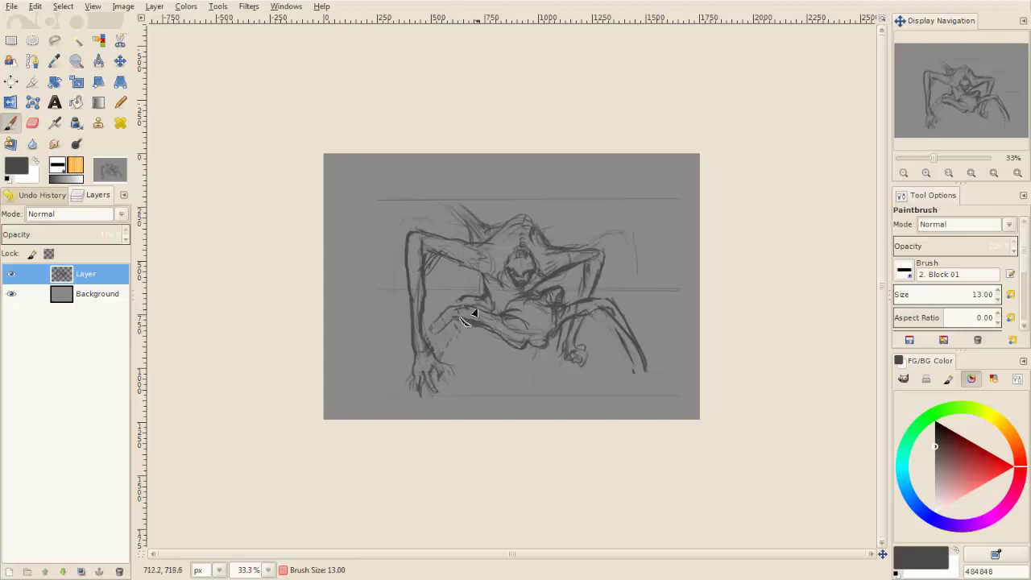
Add dark strokes along the arm and leg, the hip, crotch and right thigh.
mouse_move(464, 320)
left_mouse_down()
mouse_move(438, 314)
mouse_move(414, 362)
left_mouse_up()
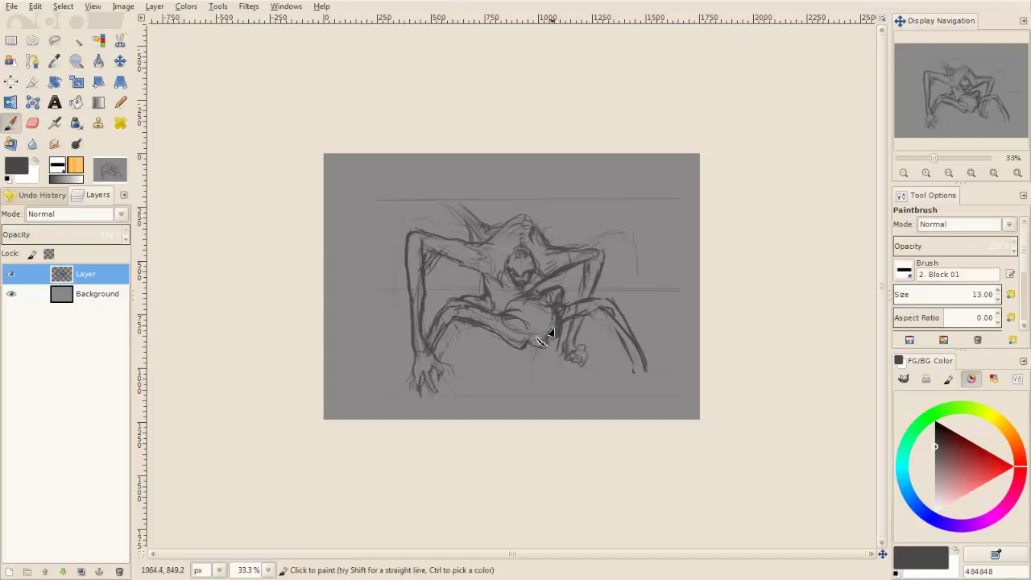
key("shift+e")
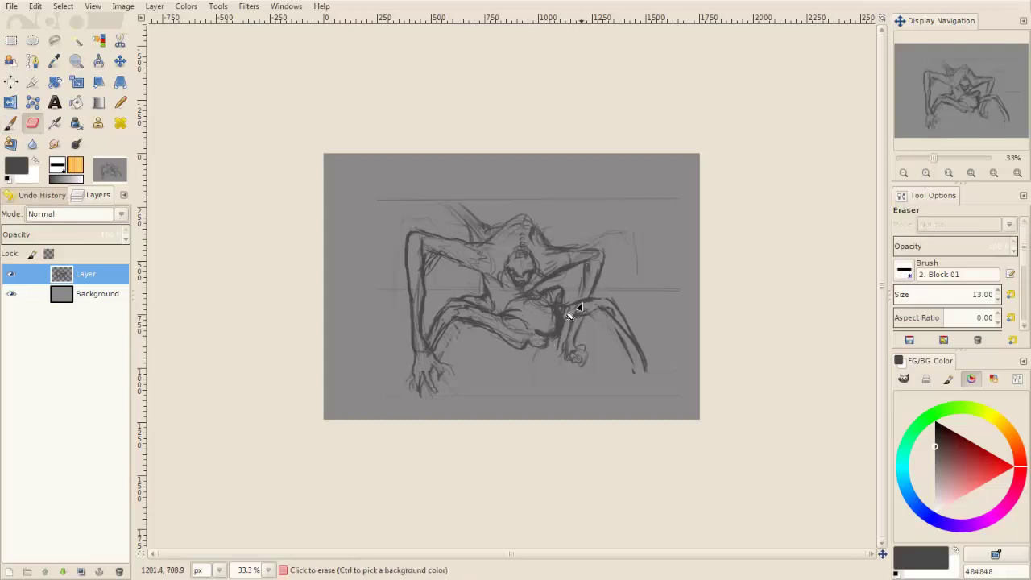
key("p")
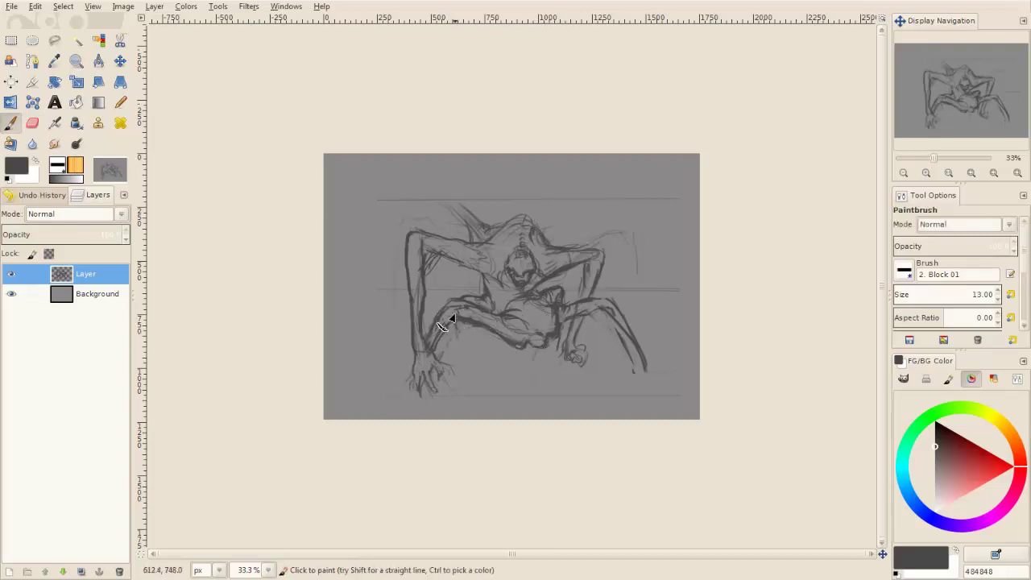
left_click_drag(449, 319, 483, 366)
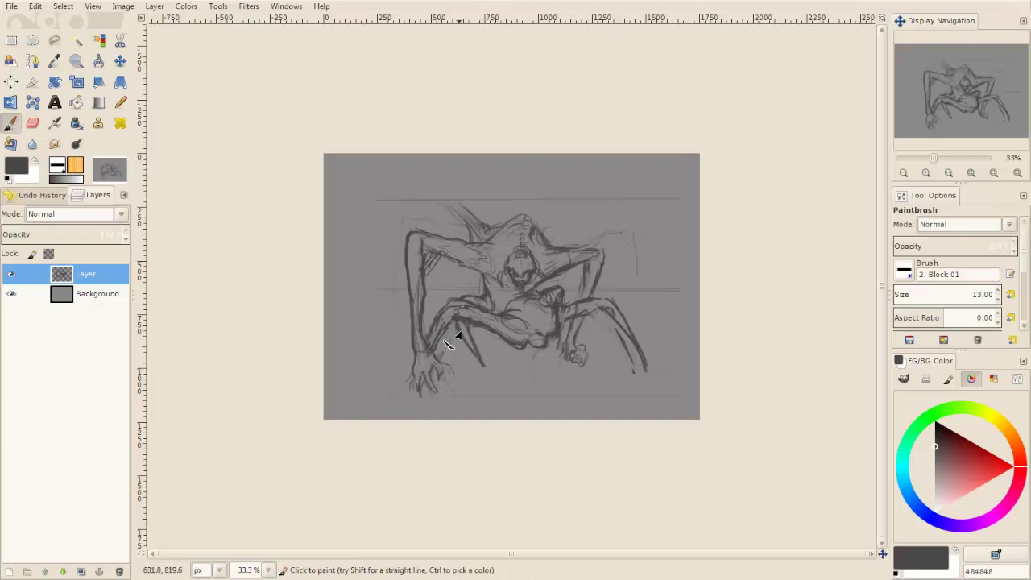
mouse_move(544, 304)
left_mouse_down()
mouse_move(594, 348)
mouse_move(573, 337)
mouse_move(574, 361)
left_mouse_up()
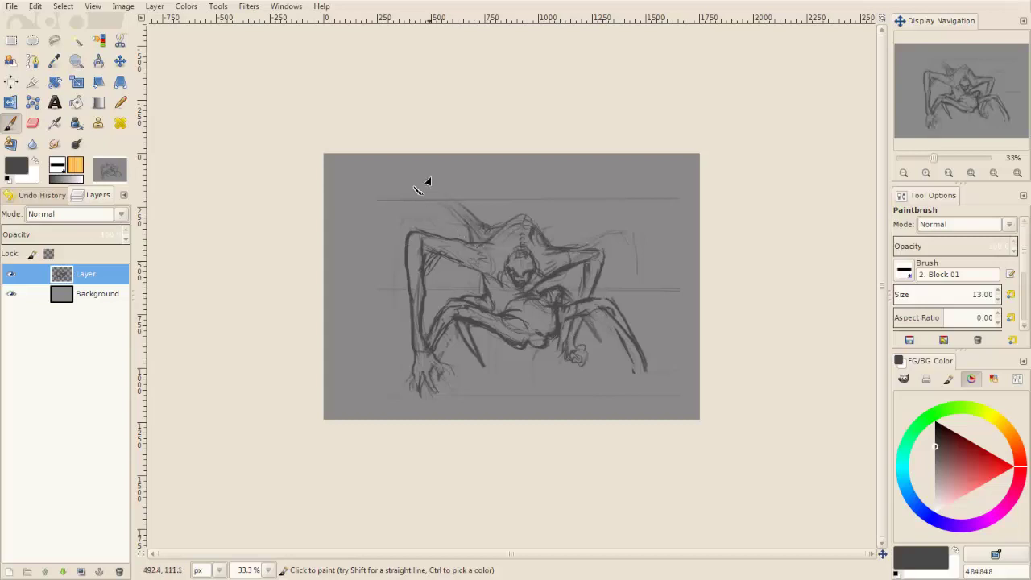
left_click(9, 571)
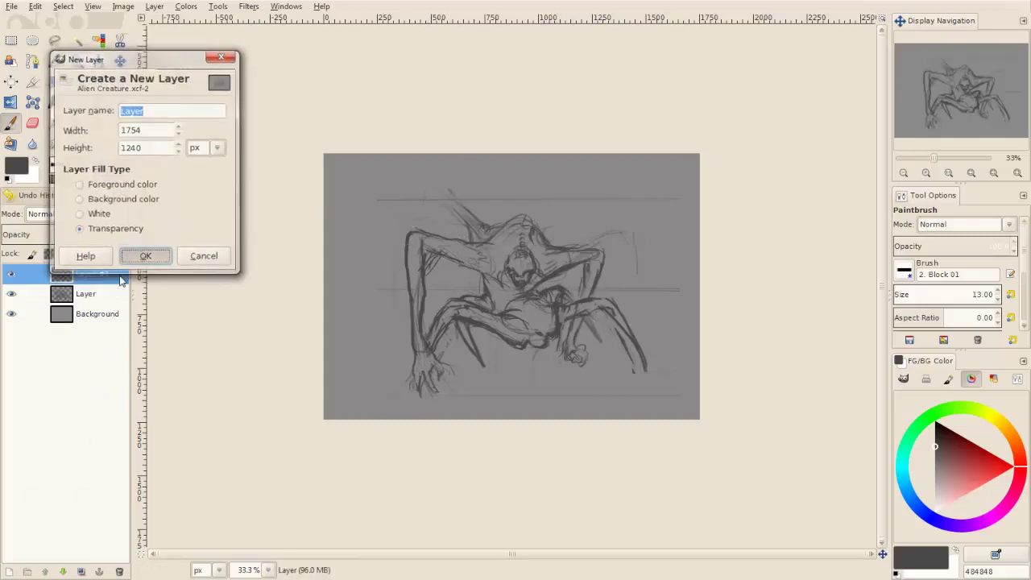
Add a new transparent layer, merge it down, and outline the top of the head.
left_click(148, 255)
right_click(71, 274)
left_click(111, 95)
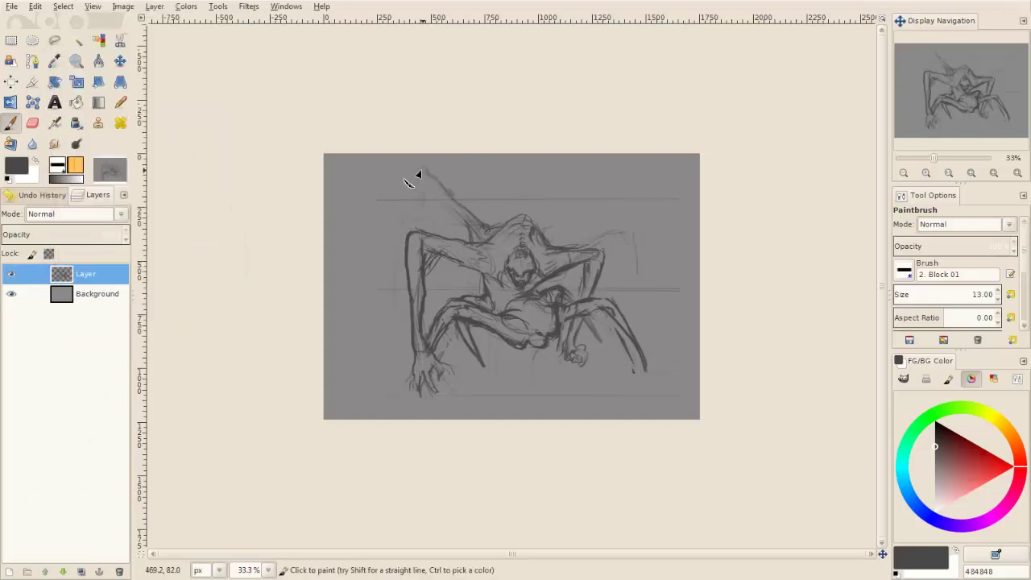
left_click_drag(420, 169, 409, 228)
left_click_drag(417, 171, 473, 242)
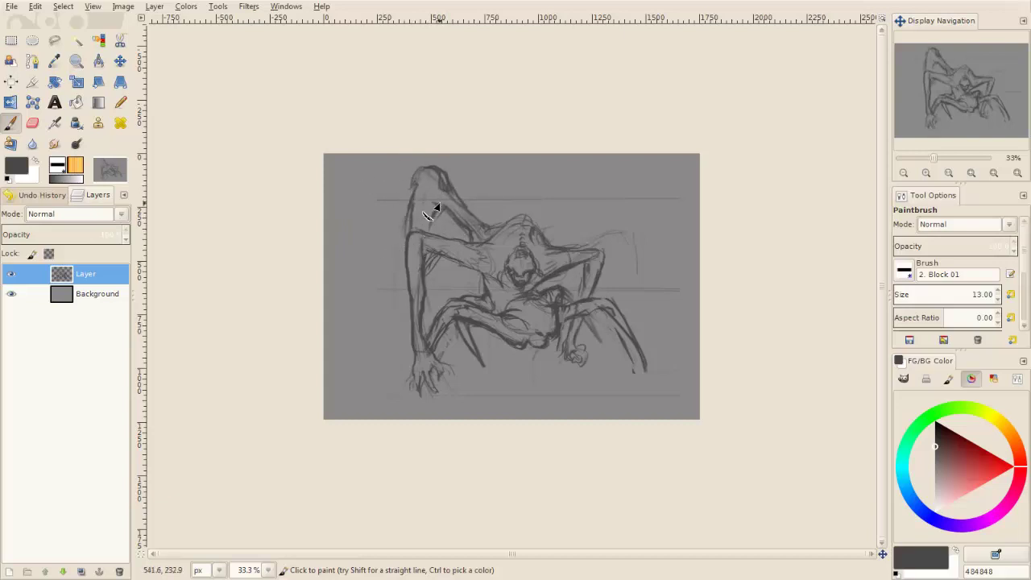
Sketch long strokes forming the left wing and a faint ground line beneath the creature.
left_click_drag(407, 209, 388, 277)
left_click_drag(419, 189, 370, 309)
mouse_move(405, 247)
left_mouse_down()
mouse_move(375, 327)
mouse_move(406, 238)
left_mouse_up()
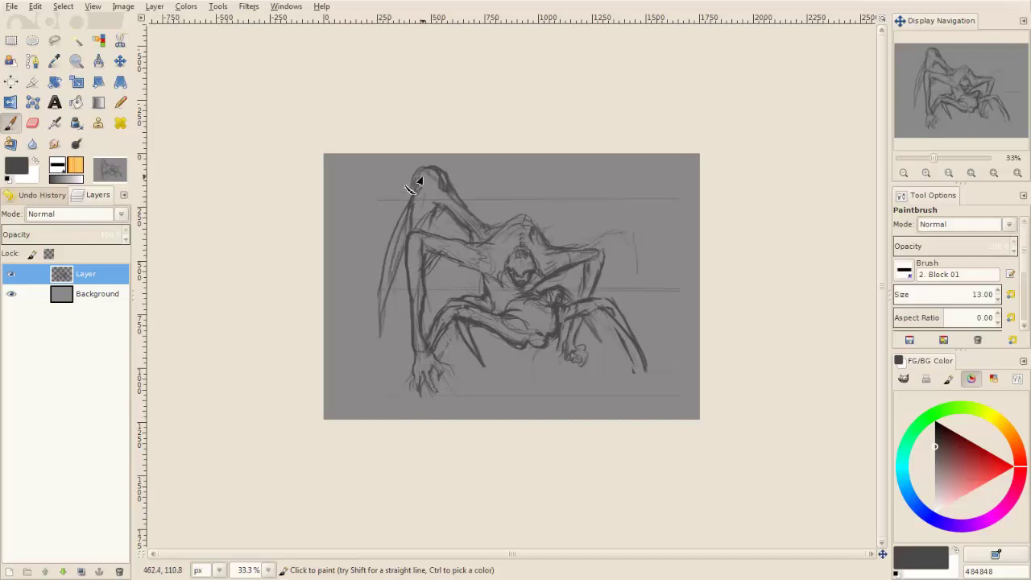
left_click_drag(415, 187, 393, 234)
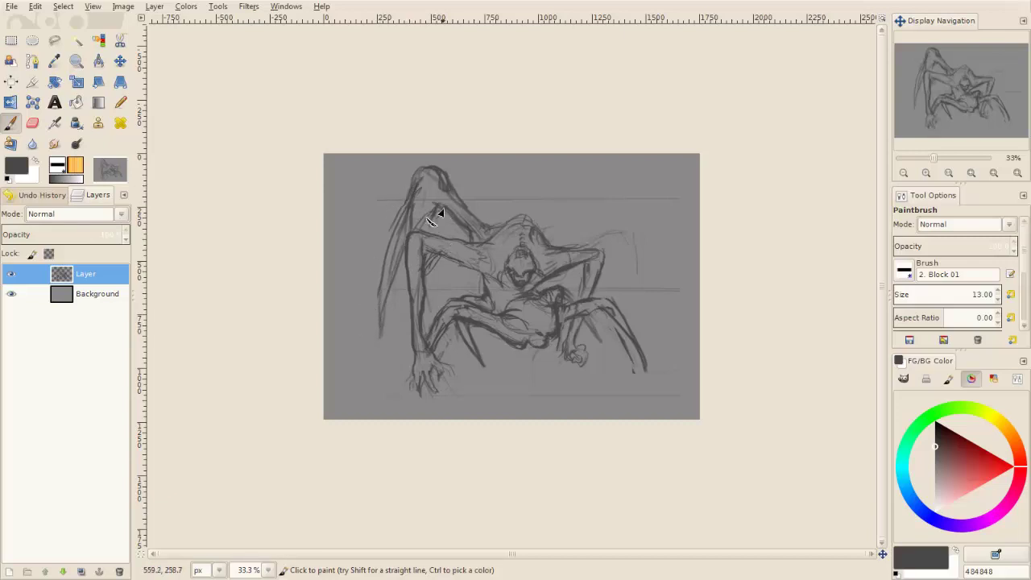
mouse_move(617, 391)
left_mouse_down()
mouse_move(447, 398)
mouse_move(570, 388)
left_mouse_up()
left_click_drag(426, 208, 405, 250)
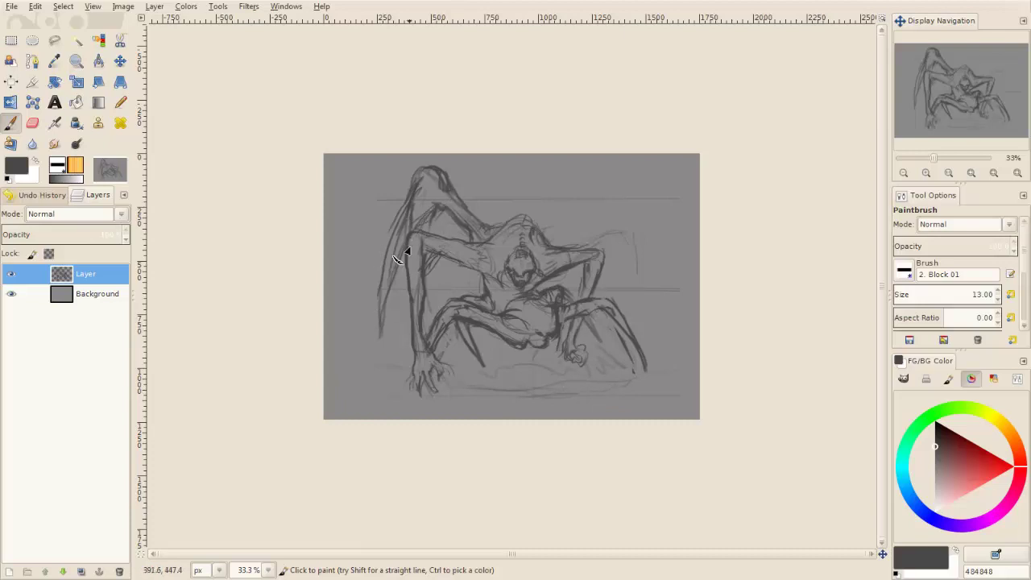
mouse_move(441, 211)
left_mouse_down()
mouse_move(419, 229)
mouse_move(375, 340)
left_mouse_up()
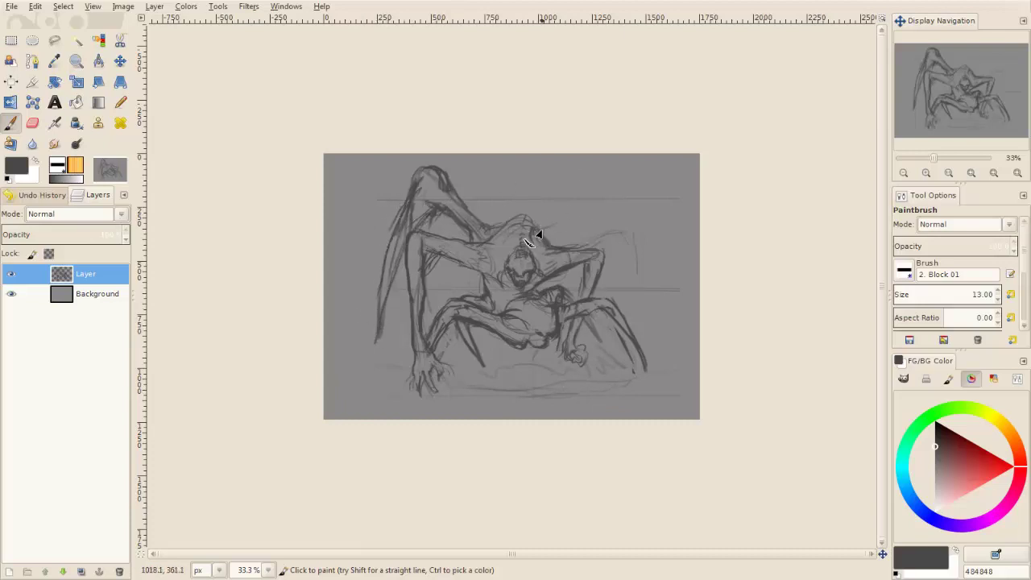
Add marks on the head and a loop with a thin stroke at the top right.
left_click_drag(515, 234, 532, 263)
mouse_move(568, 218)
left_mouse_down()
mouse_move(529, 239)
mouse_move(518, 231)
left_mouse_up()
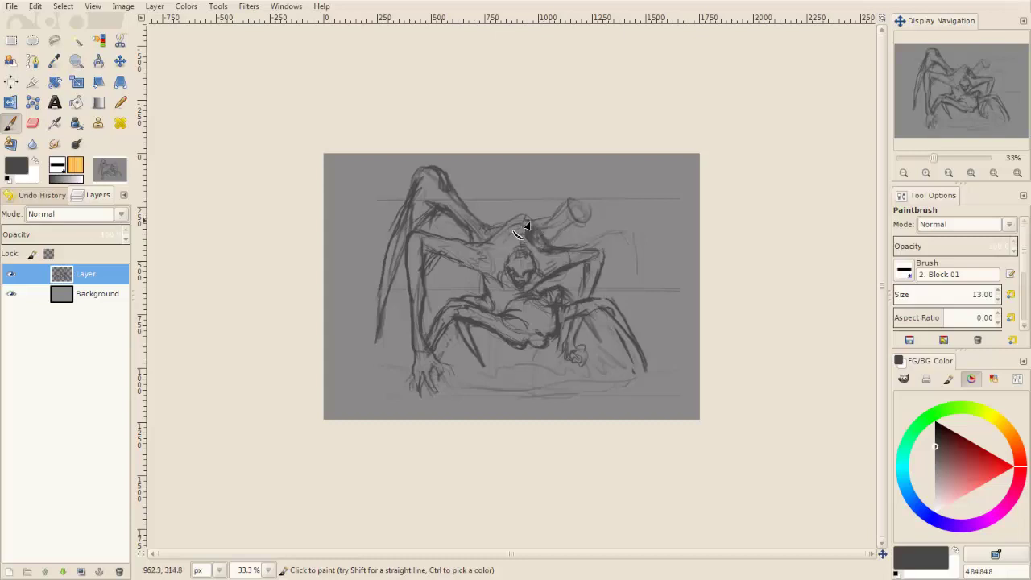
mouse_move(557, 197)
left_mouse_down()
mouse_move(590, 213)
mouse_move(598, 233)
mouse_move(582, 189)
mouse_move(564, 202)
mouse_move(605, 309)
mouse_move(644, 299)
mouse_move(598, 184)
mouse_move(589, 217)
mouse_move(621, 194)
mouse_move(582, 219)
mouse_move(605, 265)
mouse_move(571, 196)
mouse_move(598, 234)
mouse_move(625, 227)
mouse_move(607, 320)
left_mouse_up()
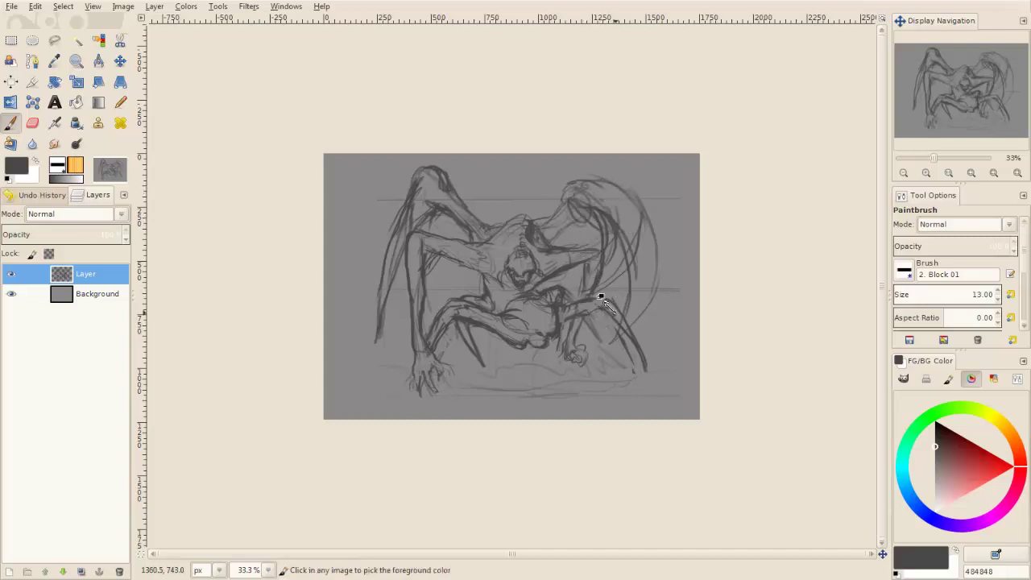
Undo the recent right-side strokes and lighten lines near the head with a size-14 eraser.
key("ctrl+z")
key("ctrl+z")
key("ctrl+z")
key("ctrl+z")
key("ctrl+z")
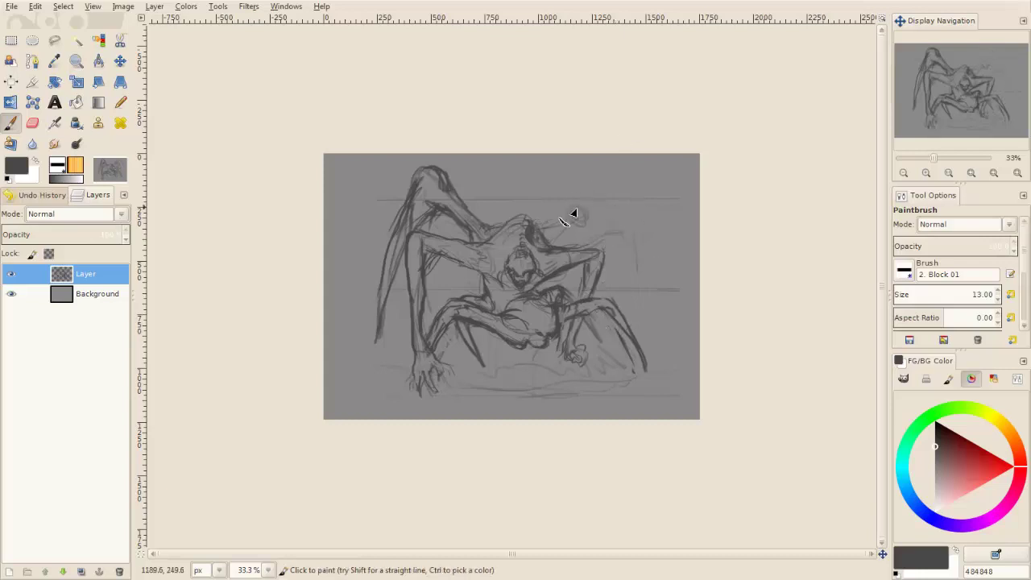
key("shift+e")
key("bracketright")
left_click_drag(524, 246, 527, 229)
key("p")
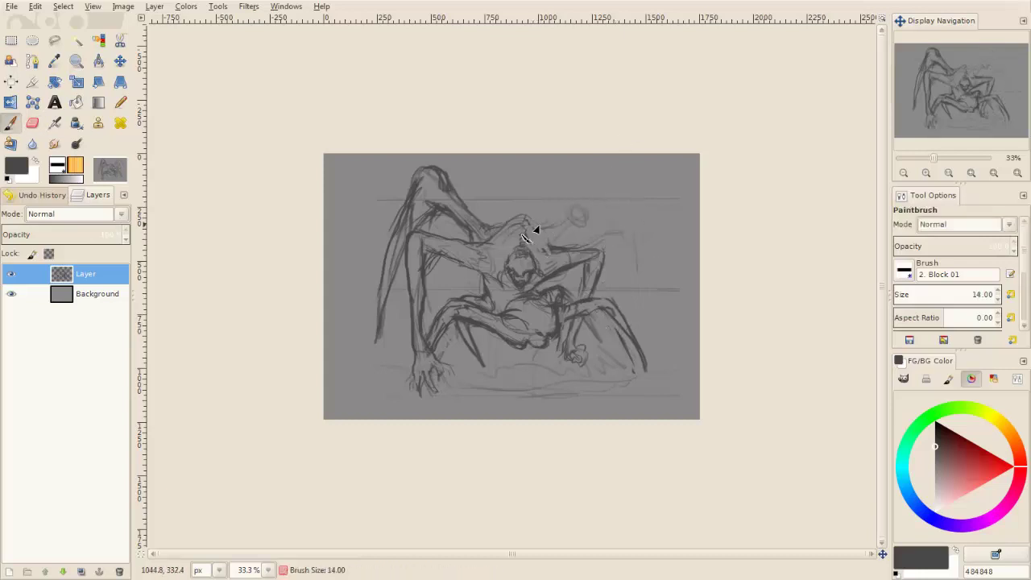
key("bracketleft")
key("bracketleft")
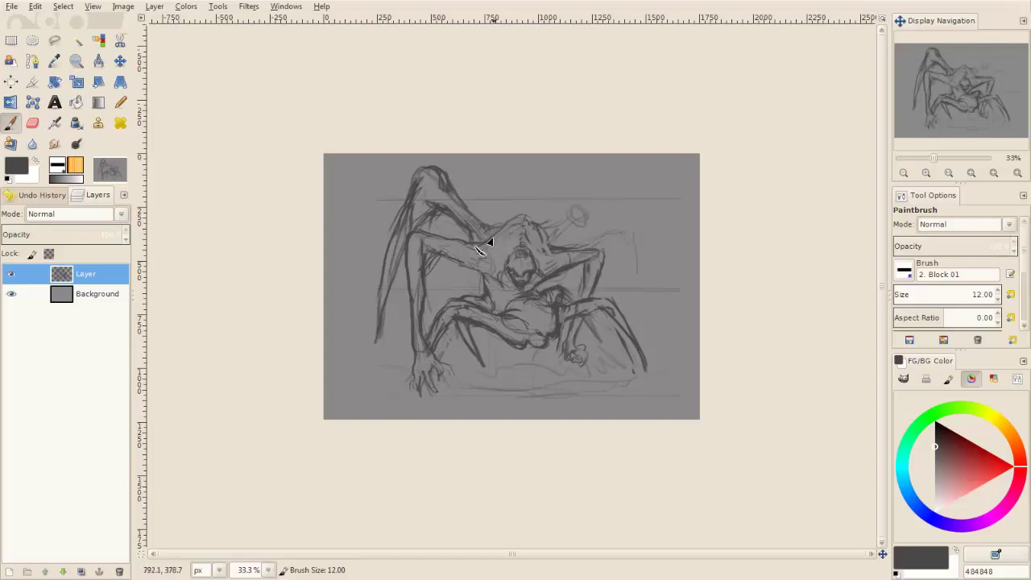
Sketch strokes around the head top, arm, chest and belly, then raise the brush to 13.
mouse_move(490, 237)
left_mouse_down()
mouse_move(489, 256)
mouse_move(516, 211)
mouse_move(506, 196)
mouse_move(541, 225)
mouse_move(524, 261)
mouse_move(538, 229)
mouse_move(496, 230)
mouse_move(488, 279)
mouse_move(532, 274)
mouse_move(520, 221)
mouse_move(492, 220)
mouse_move(520, 240)
left_mouse_up()
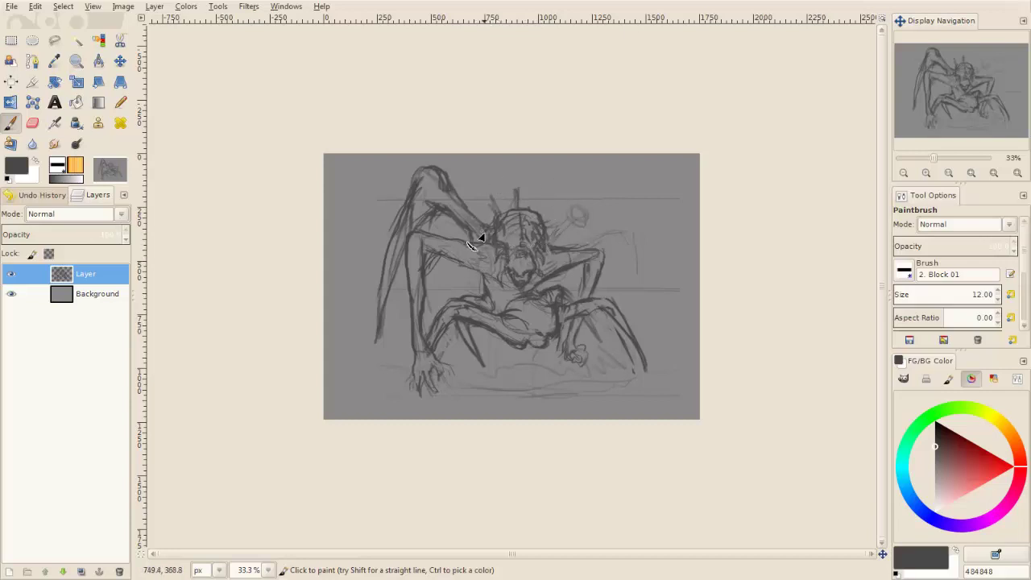
left_click_drag(472, 244, 501, 226)
left_click_drag(472, 281, 479, 276)
mouse_move(495, 303)
left_mouse_down()
mouse_move(516, 344)
mouse_move(500, 359)
left_mouse_up()
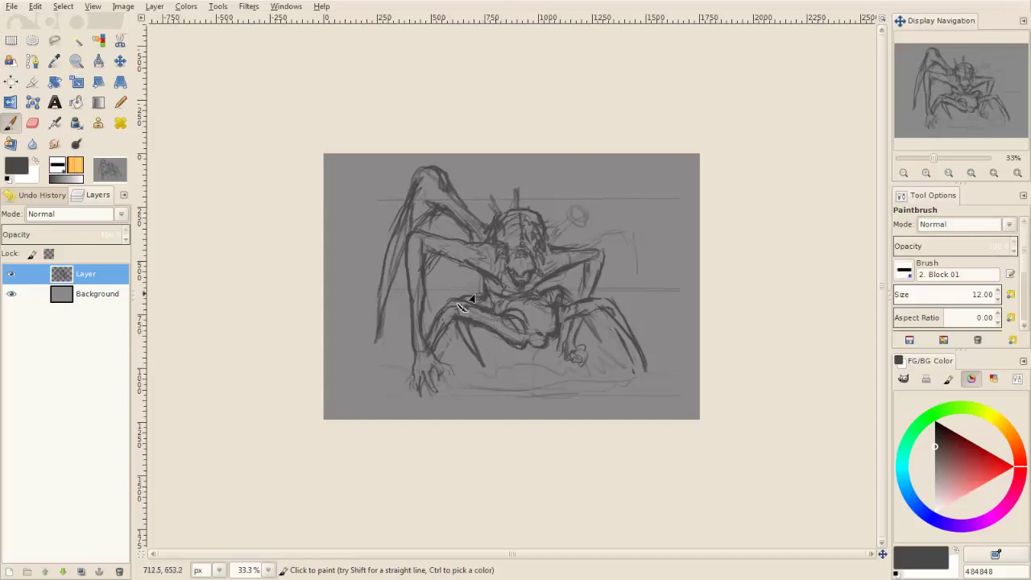
key("shift+e")
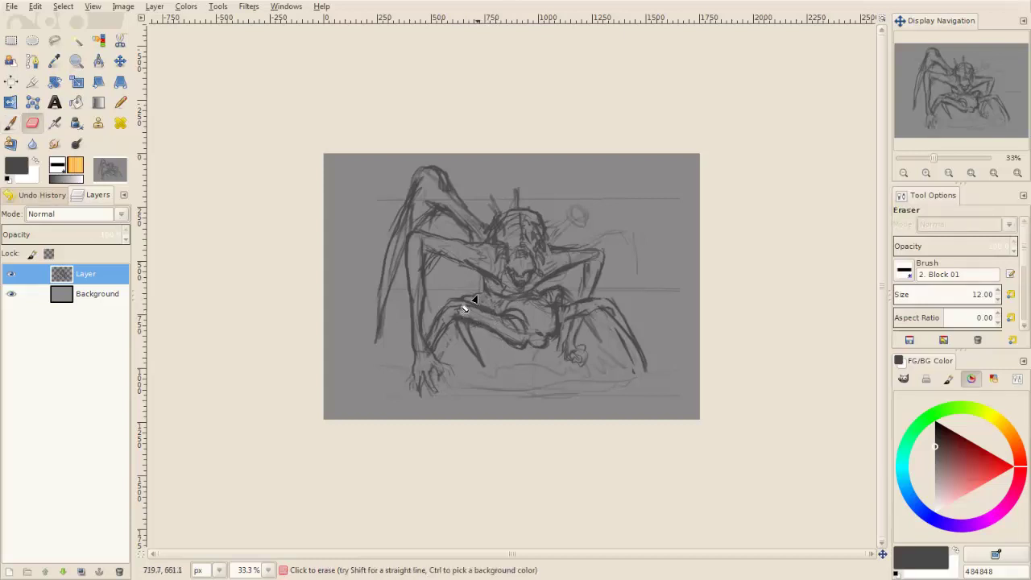
key("p")
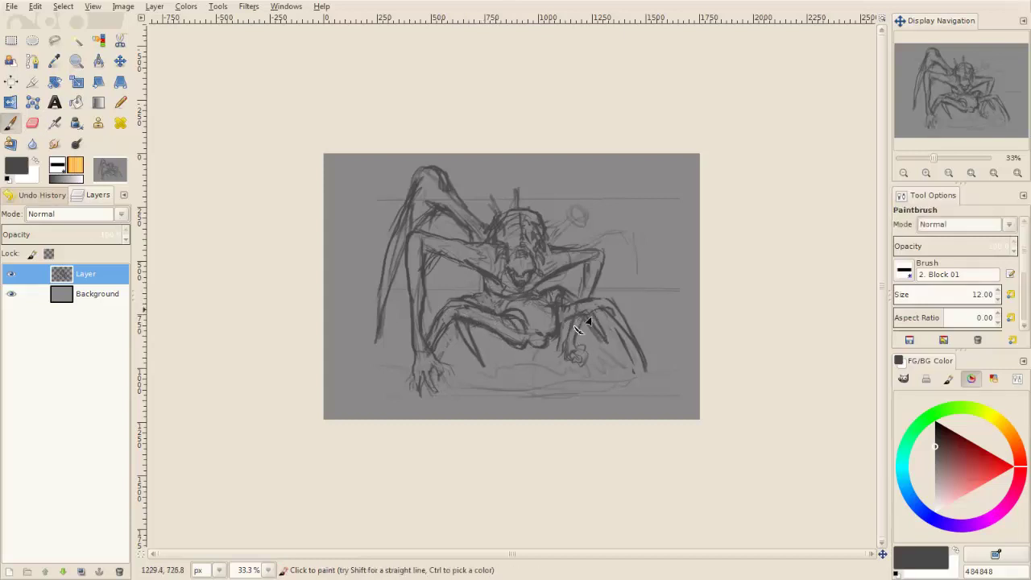
key("shift+e")
key("bracketright")
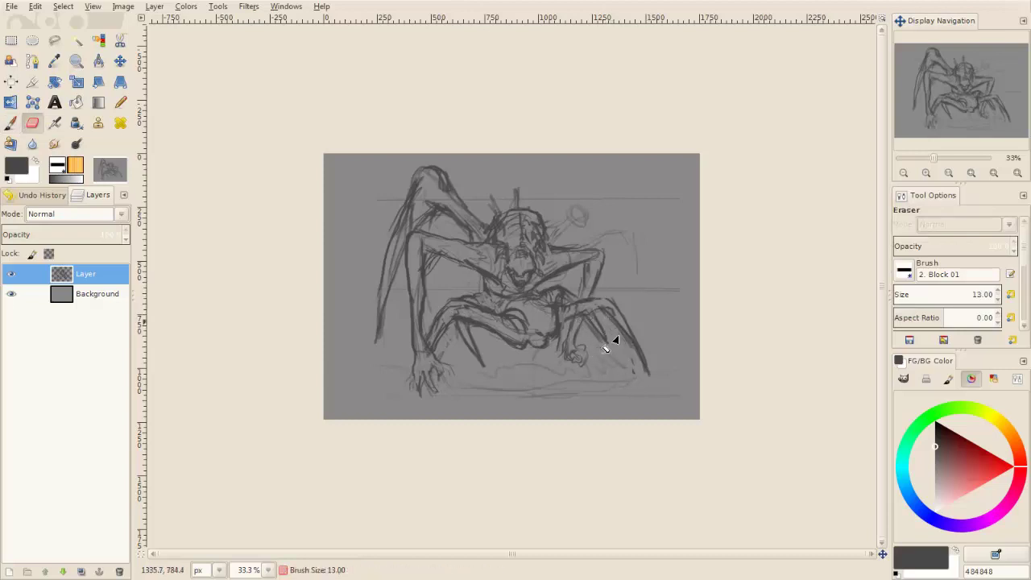
key("p")
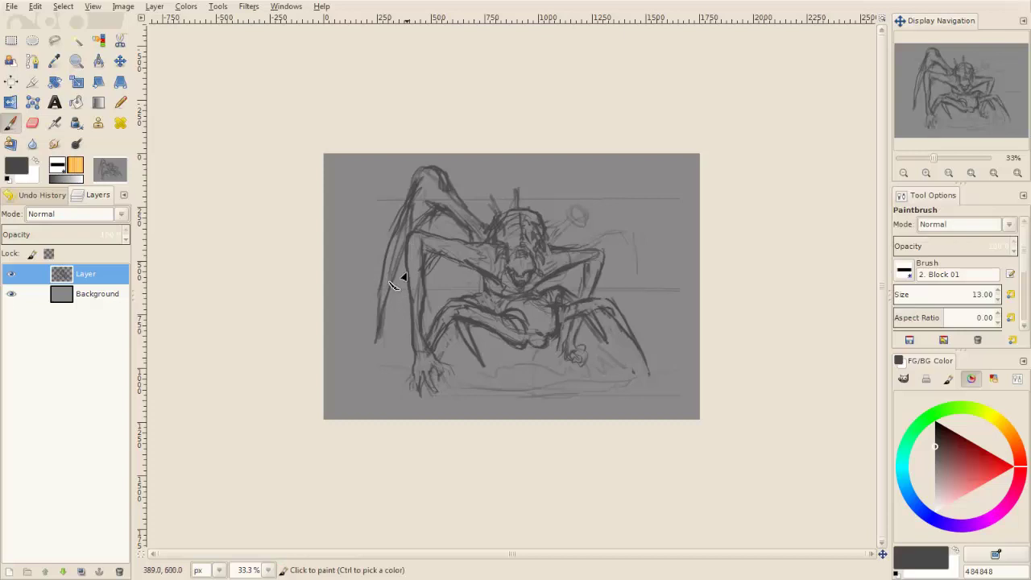
Flip the sketch horizontally and try hatching above-left of the head, undoing it.
left_click(13, 103)
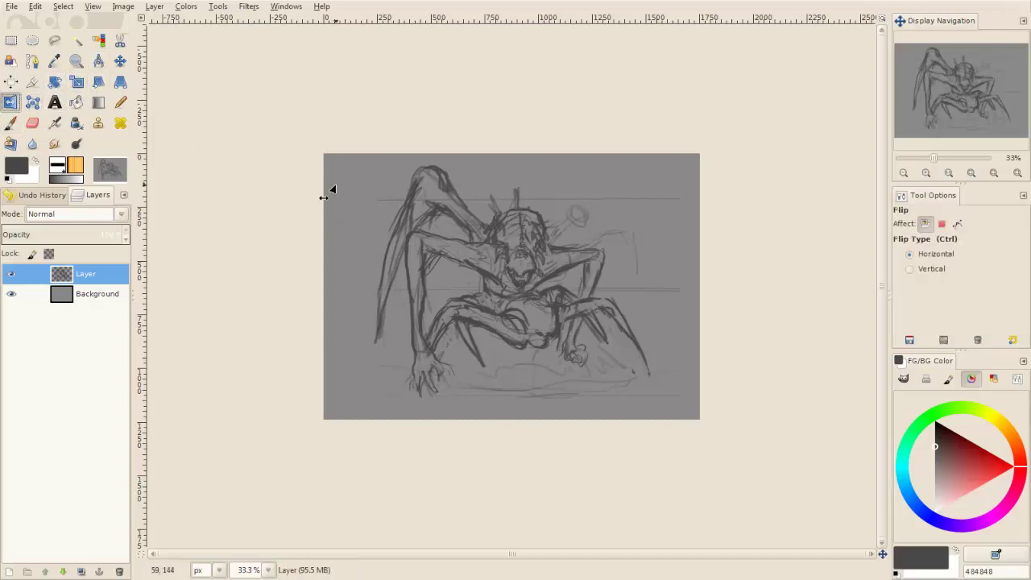
left_click(335, 194)
key("p")
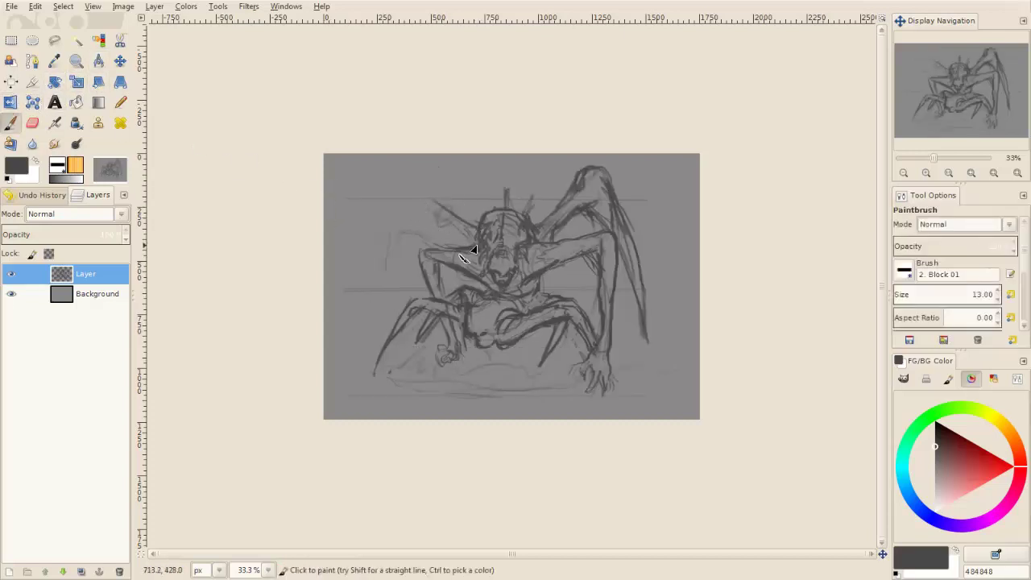
left_click_drag(463, 257, 420, 227)
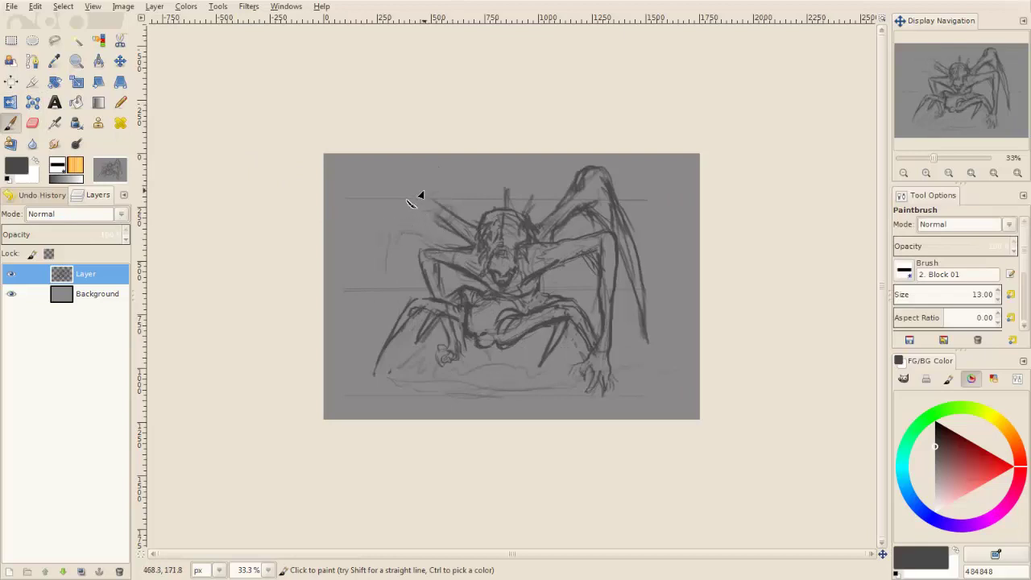
left_click_drag(480, 214, 421, 189)
left_click_drag(439, 230, 431, 227)
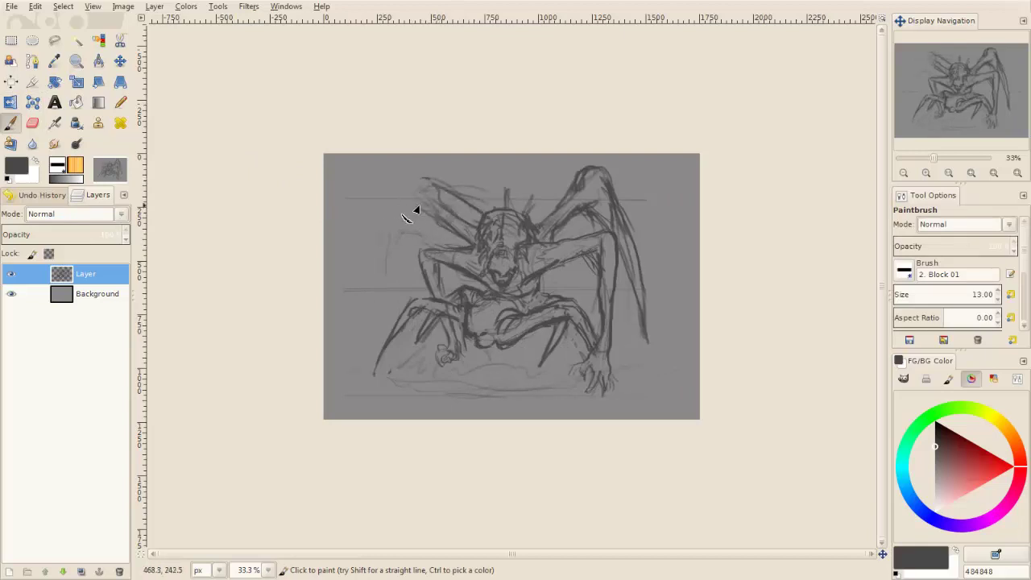
key("ctrl+z")
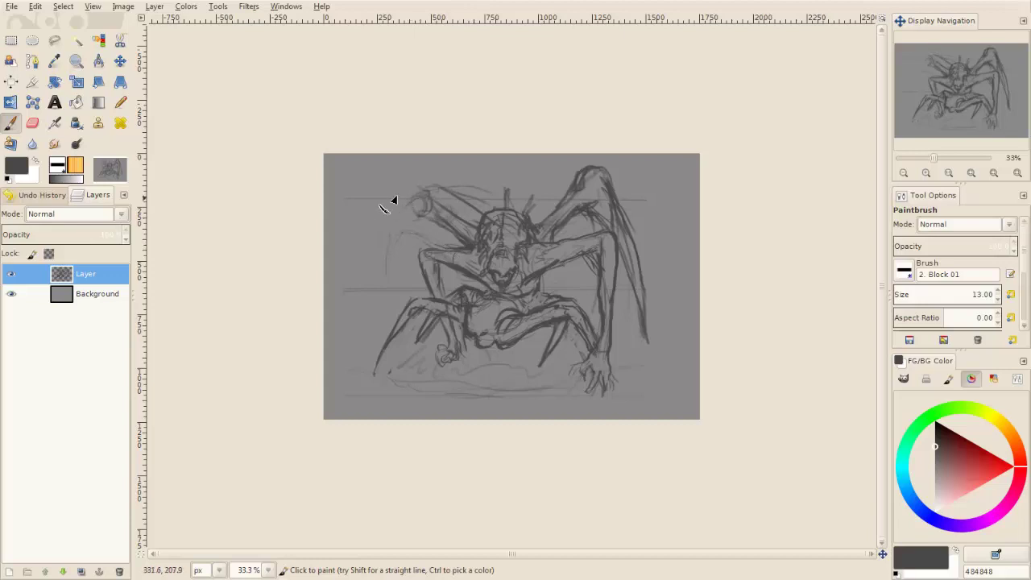
Sketch the raised upper-left limb and darken the lines around its fist.
left_click_drag(388, 206, 380, 244)
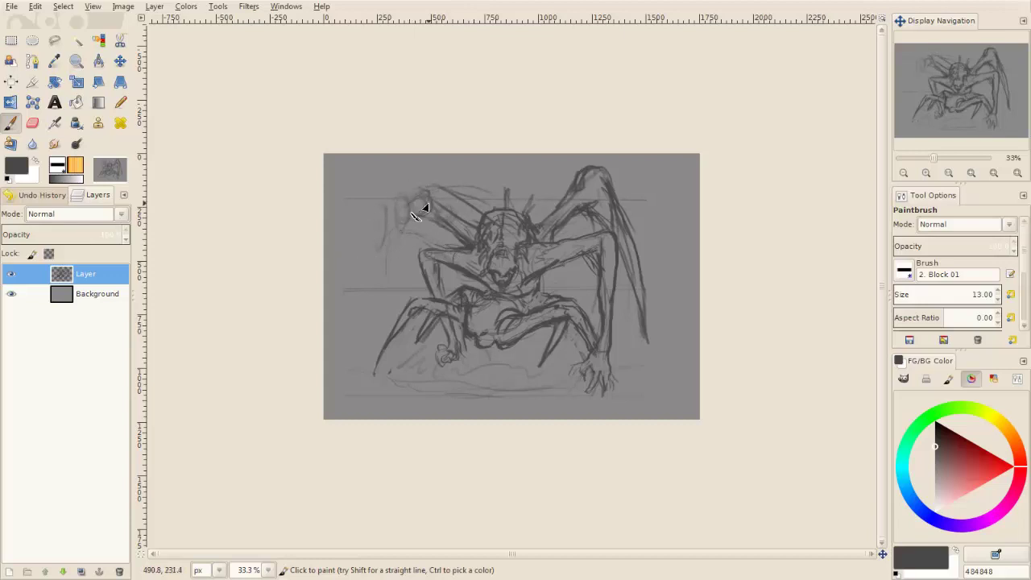
mouse_move(434, 187)
left_mouse_down()
mouse_move(386, 211)
mouse_move(362, 247)
mouse_move(403, 223)
mouse_move(379, 219)
mouse_move(392, 230)
mouse_move(414, 184)
mouse_move(455, 218)
left_mouse_up()
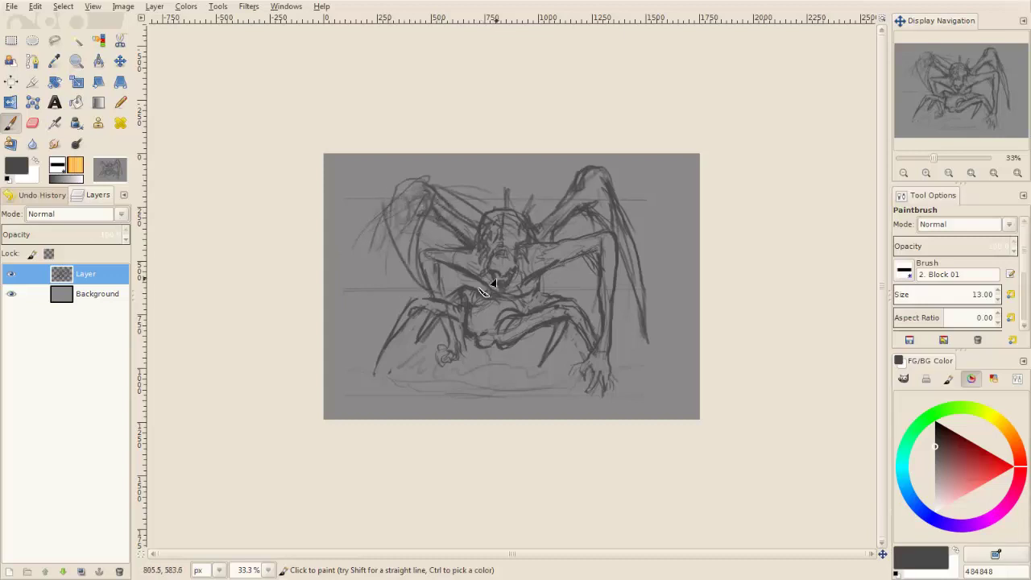
mouse_move(418, 223)
left_mouse_down()
mouse_move(414, 290)
mouse_move(396, 185)
mouse_move(448, 211)
left_mouse_up()
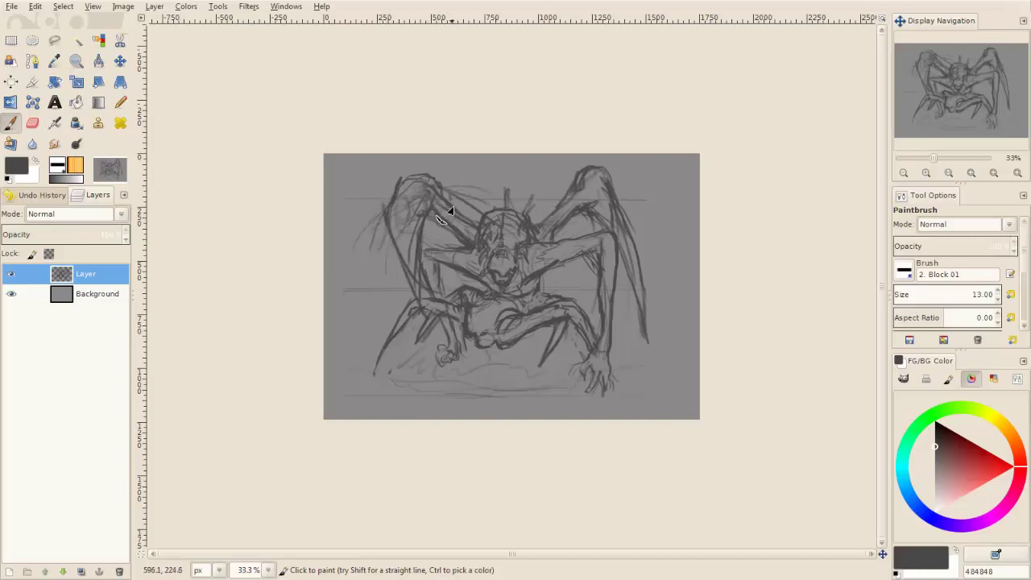
key("ctrl+z")
key("ctrl+z")
key("ctrl+z")
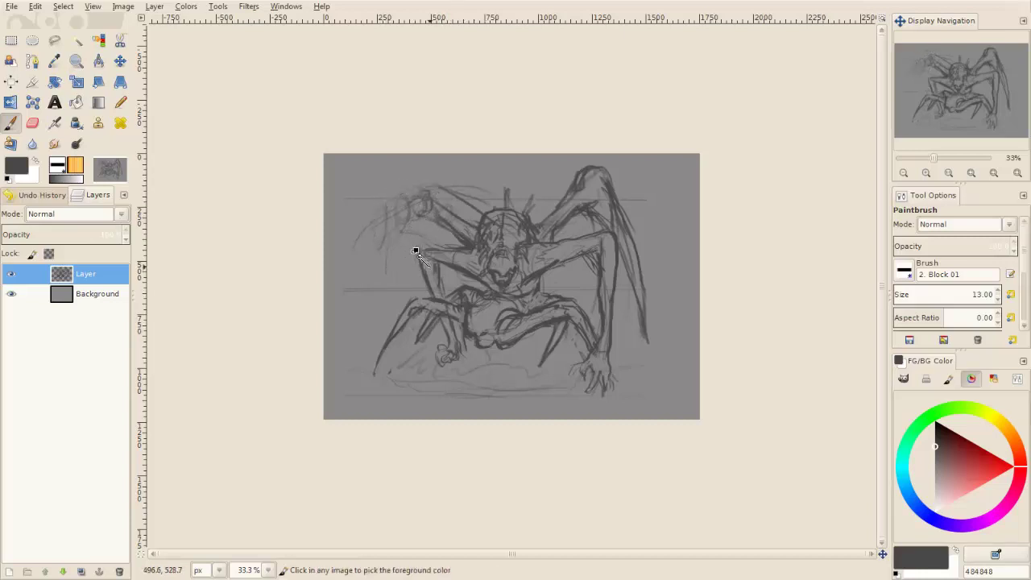
left_click_drag(414, 201, 421, 231)
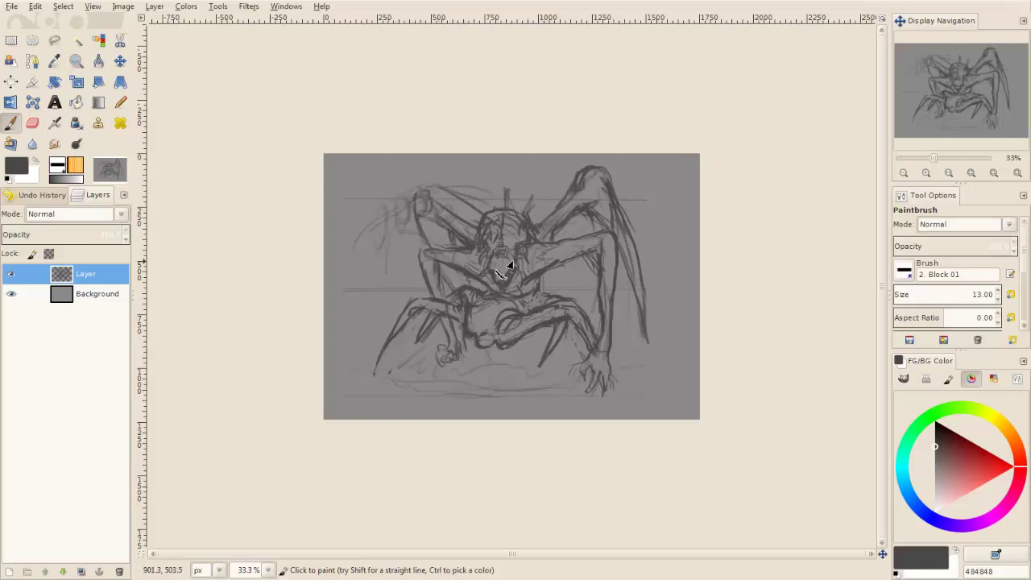
Cut the right arm and hand with Free Select, paste it as a new layer, and nudge it left twice.
key("f")
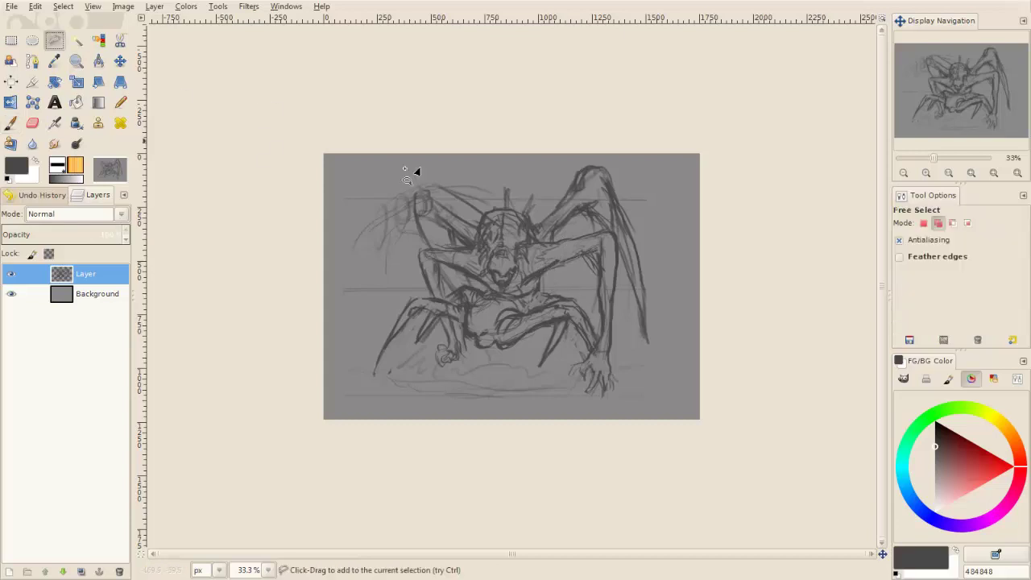
left_click(576, 233)
left_click(616, 232)
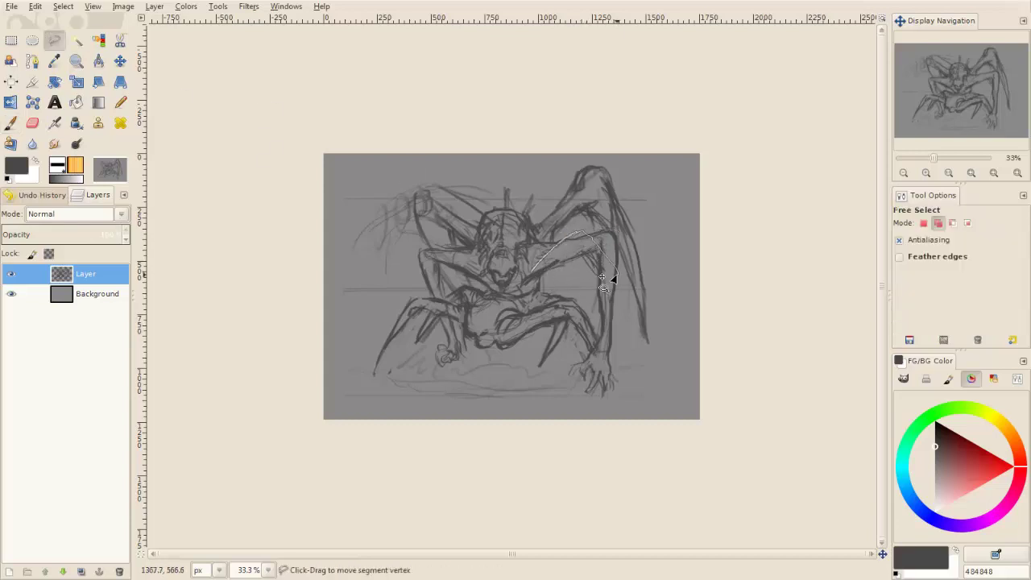
key("Escape")
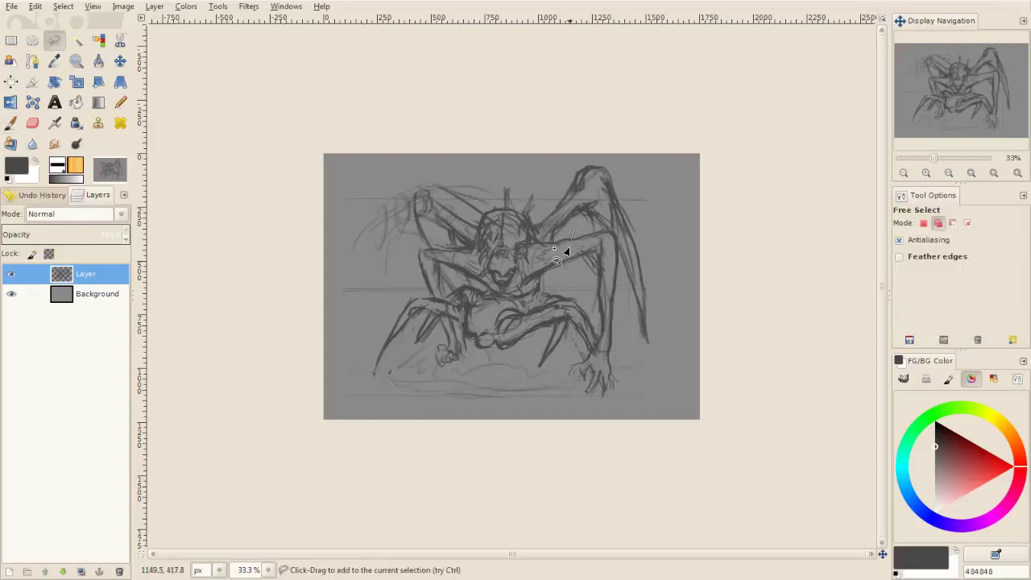
left_click_drag(573, 241, 571, 225)
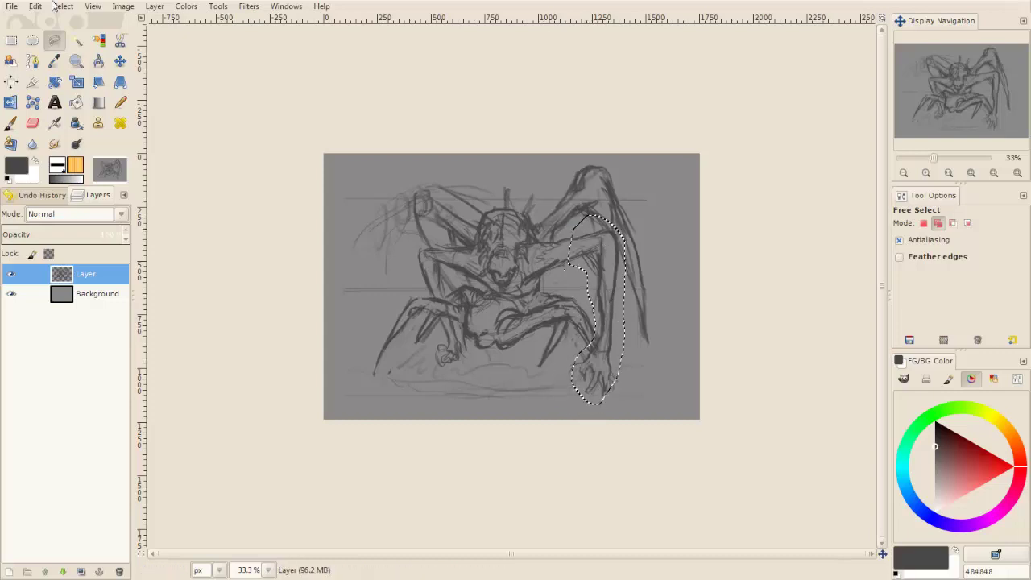
key("ctrl+x")
key("ctrl+v")
left_click(10, 571)
left_click(119, 62)
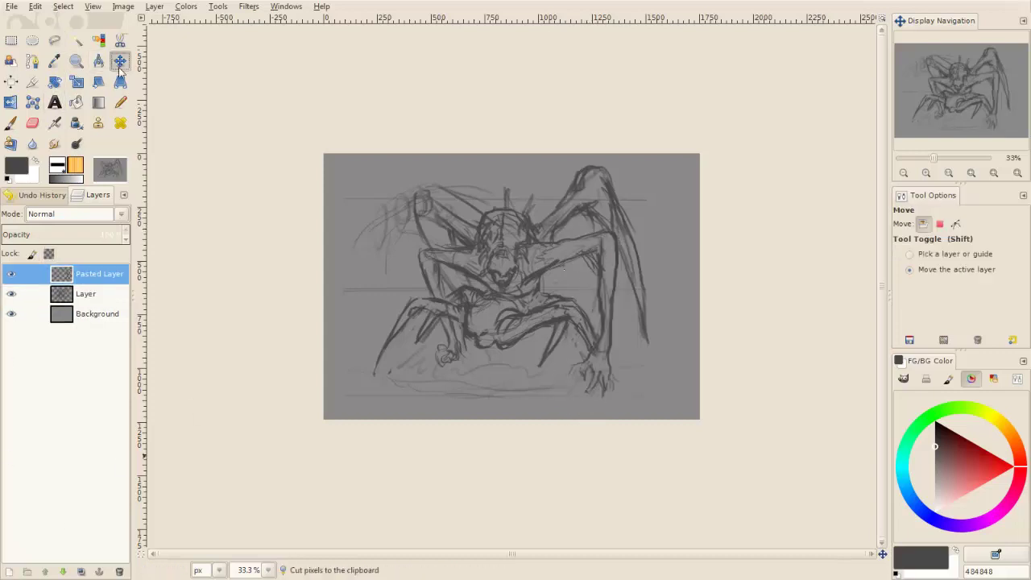
key("Left")
key("Left")
key("Left")
key("Left")
key("Left")
key("Left")
key("Left")
key("Left")
key("Left")
key("Left")
key("Left")
key("Left")
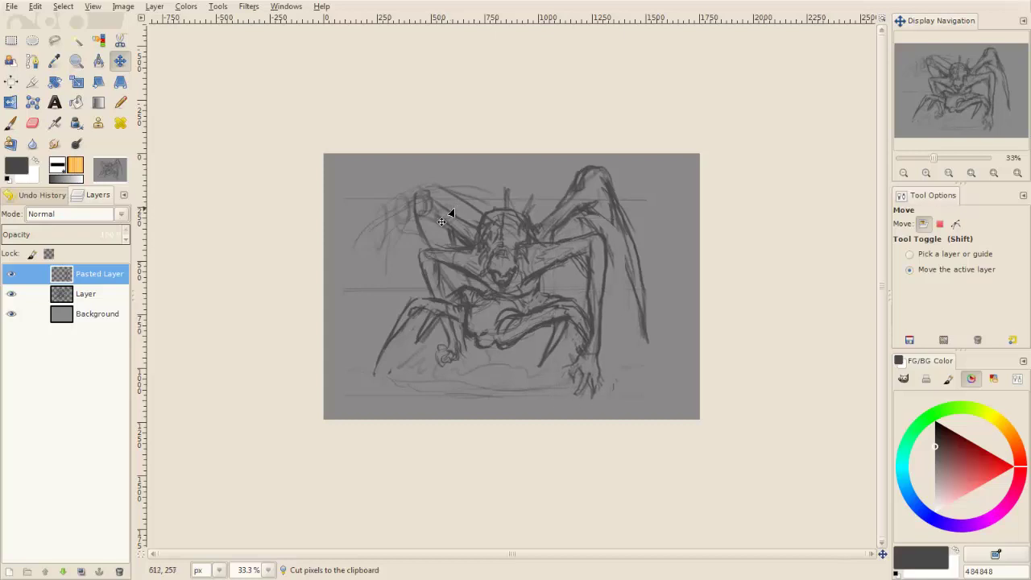
key("Left")
key("Left")
key("Left")
key("Left")
key("Left")
key("Left")
key("Left")
key("Left")
key("Left")
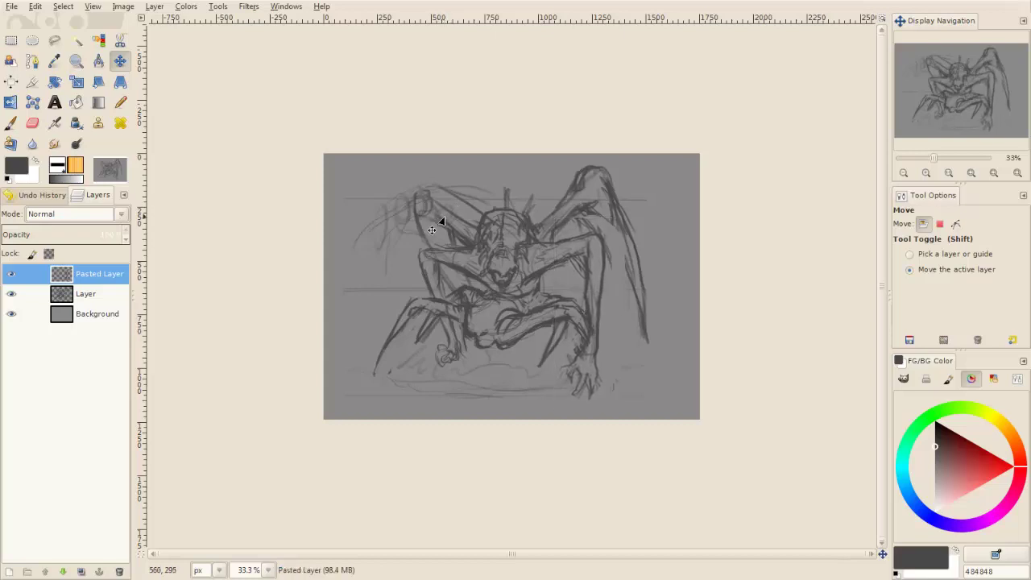
Flip the linked layers back horizontally, merge Pasted Layer down into Layer, and set size 14.
key("p")
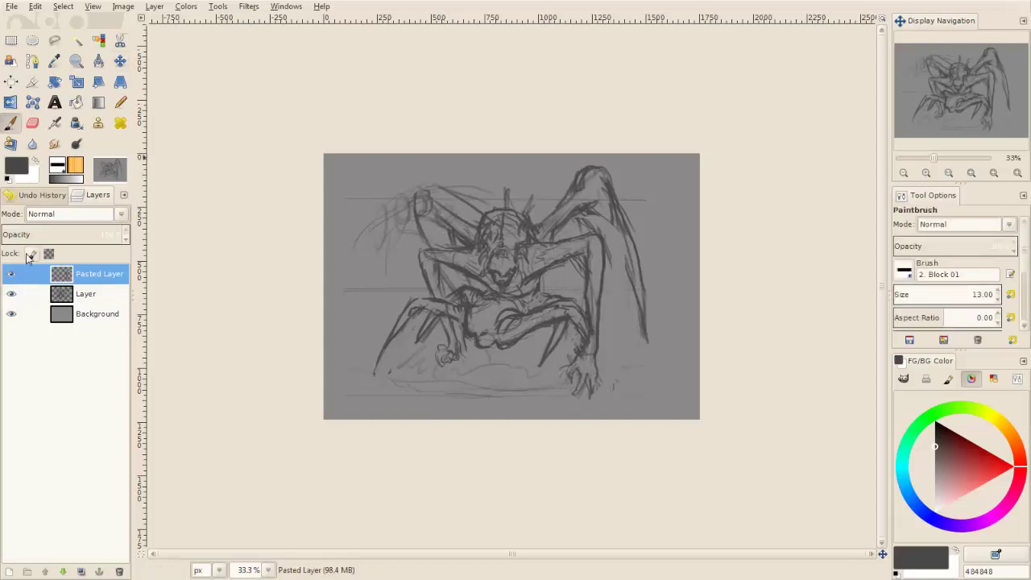
left_click(63, 292)
left_click(10, 103)
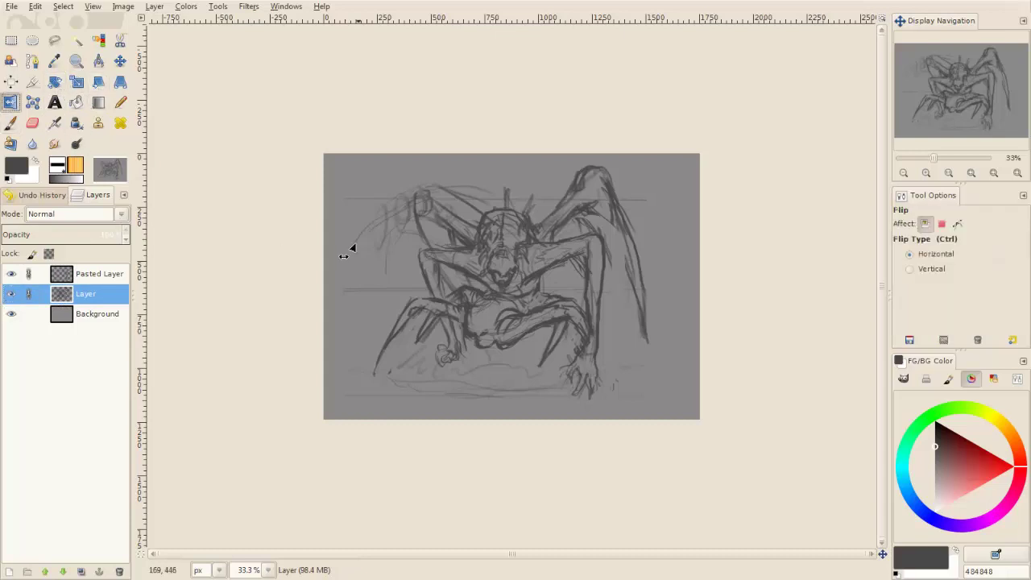
left_click(352, 251)
key("p")
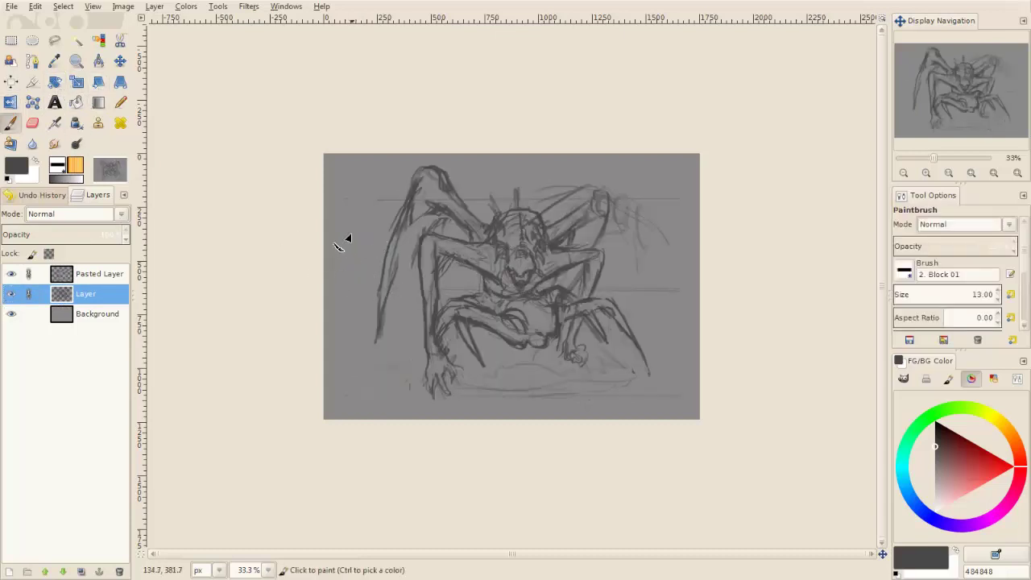
right_click(88, 274)
left_click(105, 93)
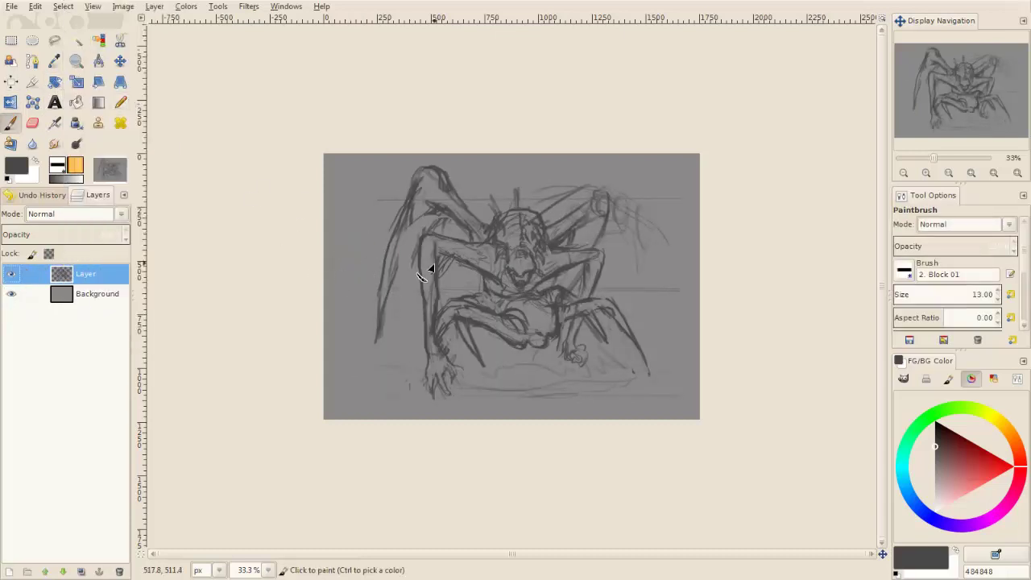
key("shift+e")
key("bracketright")
At 50% zoom, darken the left wing outline and add short strokes around the head.
key("p")
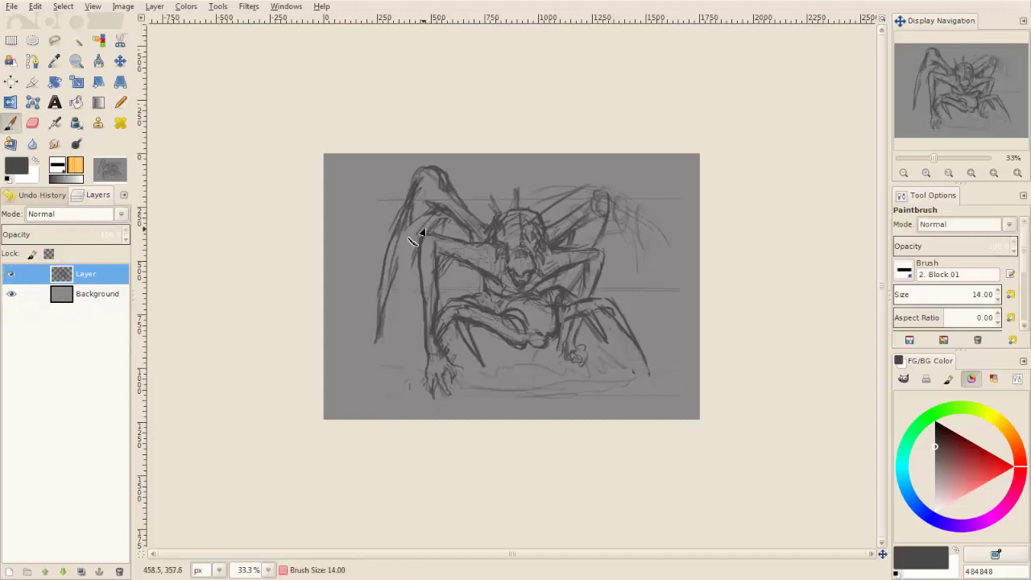
key("plus")
left_click_drag(407, 173, 379, 201)
left_click_drag(354, 241, 326, 298)
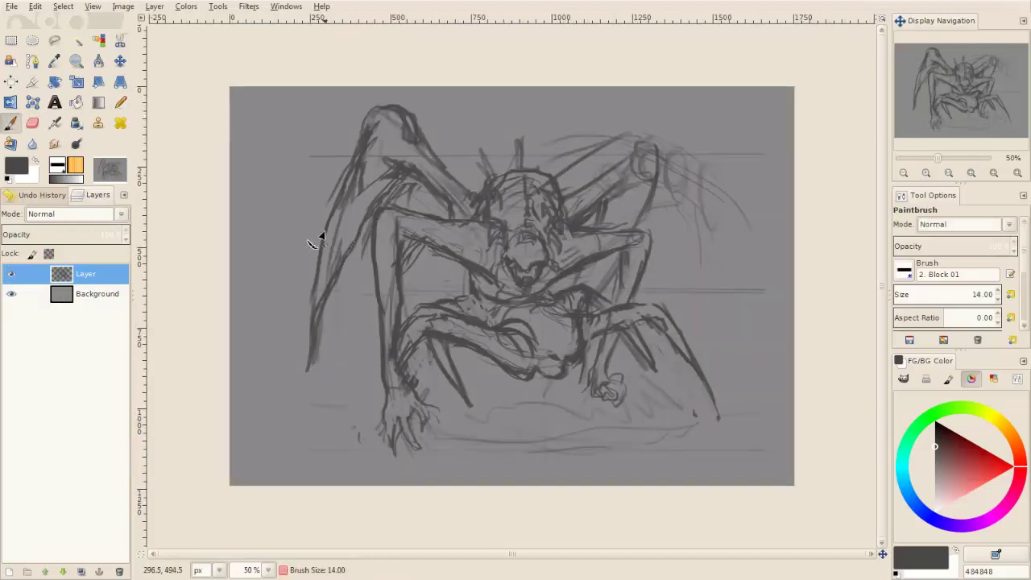
left_click_drag(322, 234, 310, 306)
left_click_drag(410, 177, 445, 202)
left_click_drag(463, 153, 460, 188)
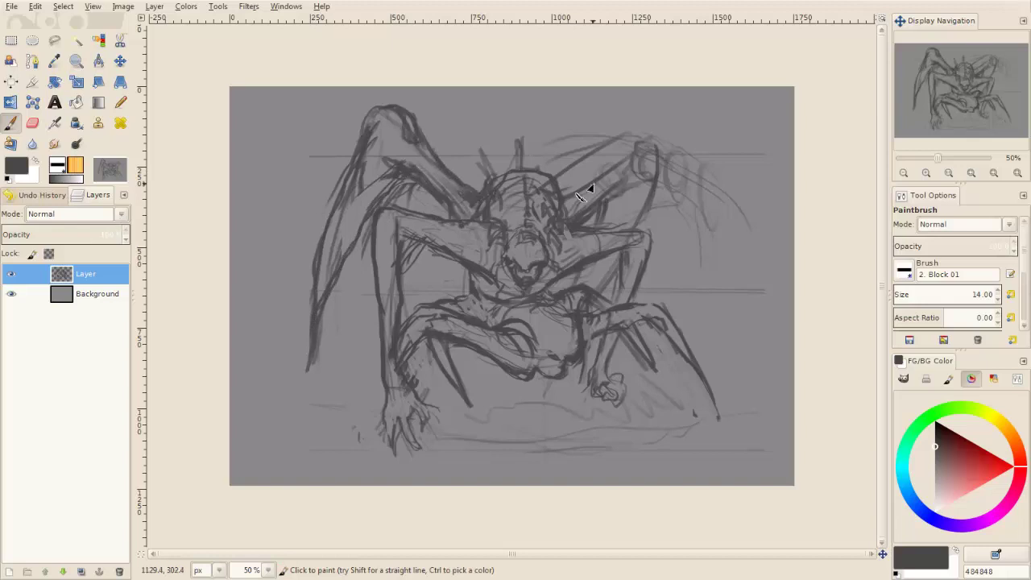
mouse_move(596, 175)
left_mouse_down()
mouse_move(563, 202)
mouse_move(644, 145)
mouse_move(592, 205)
mouse_move(625, 200)
mouse_move(595, 214)
mouse_move(640, 189)
mouse_move(644, 222)
left_mouse_up()
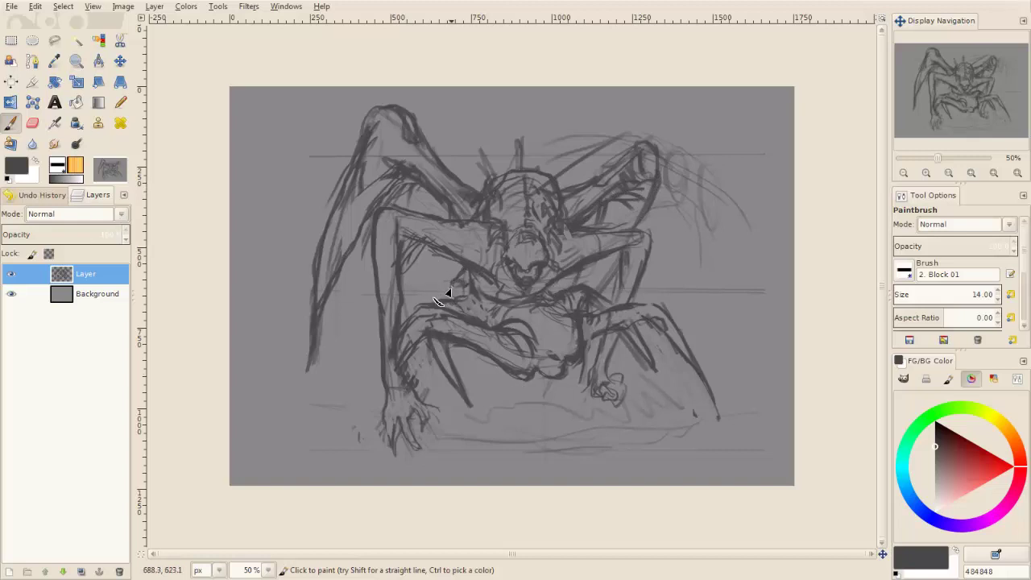
Darken the neck, chest and lower leg lines, and hatch the left chest and right shoulder.
left_click_drag(448, 293, 483, 304)
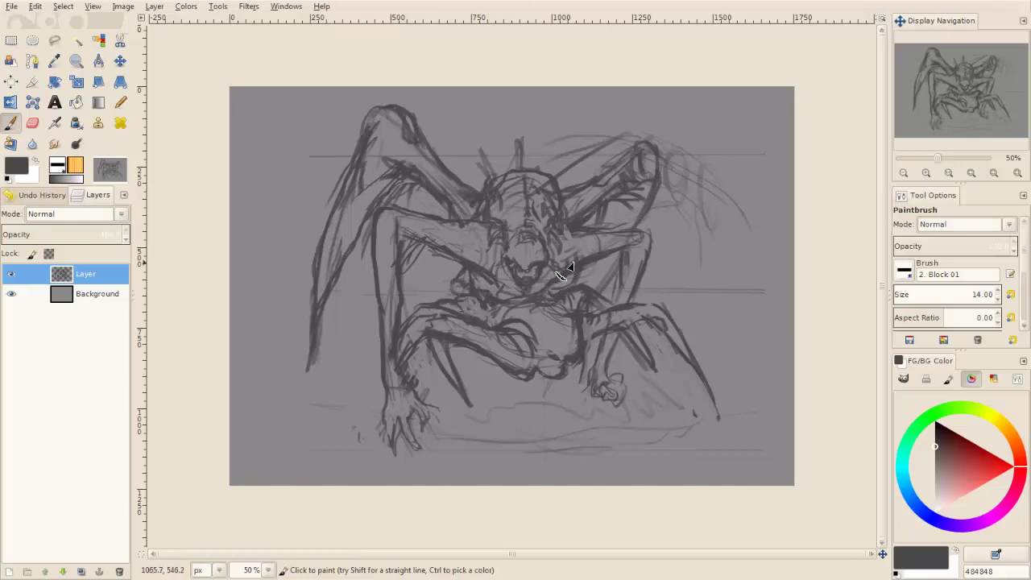
left_click_drag(567, 248, 547, 264)
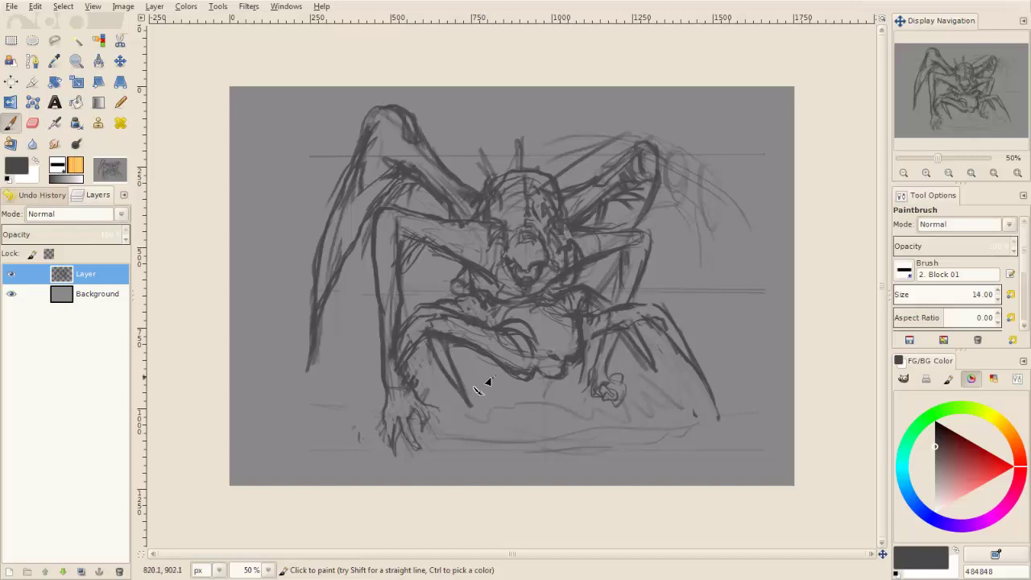
mouse_move(524, 378)
left_mouse_down()
mouse_move(509, 398)
mouse_move(535, 437)
left_mouse_up()
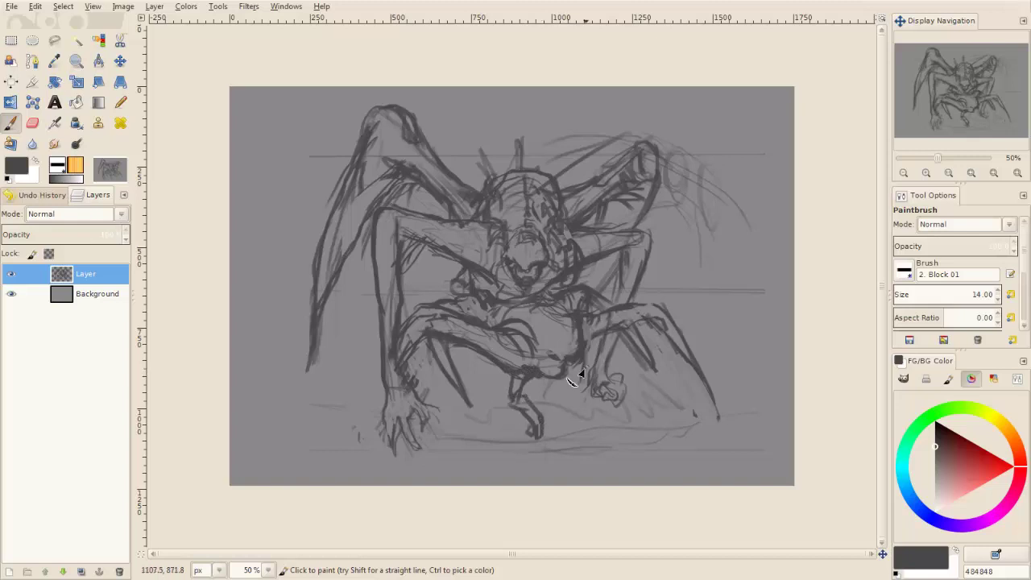
mouse_move(577, 365)
left_mouse_down()
mouse_move(566, 396)
mouse_move(582, 432)
left_mouse_up()
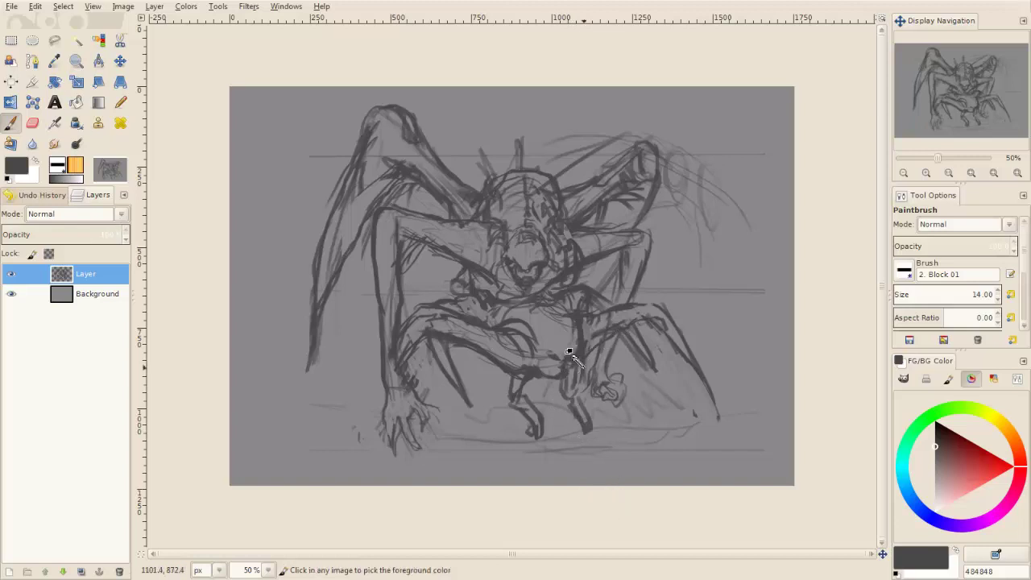
key("ctrl+z")
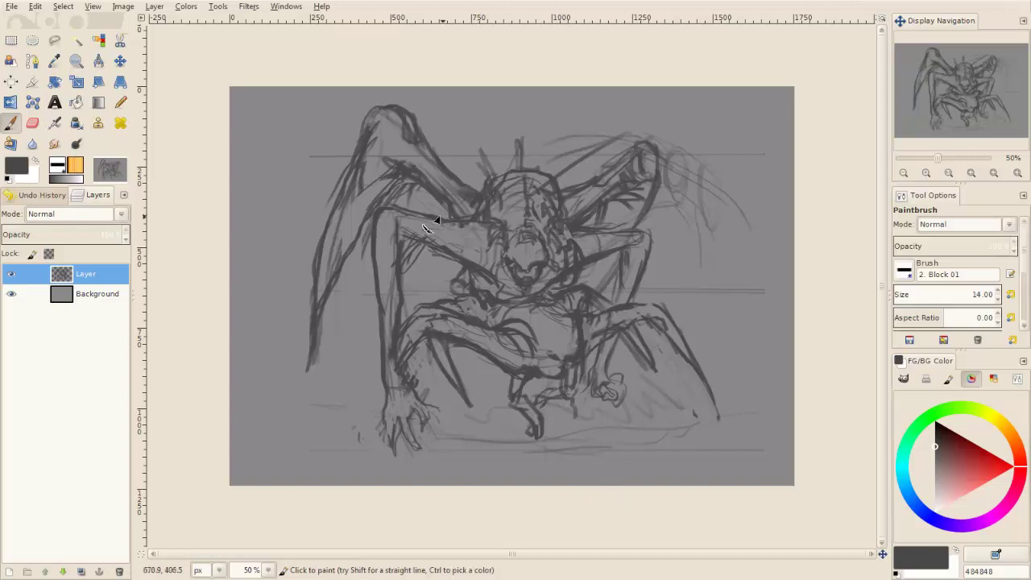
mouse_move(435, 218)
left_mouse_down()
mouse_move(487, 272)
mouse_move(460, 287)
left_mouse_up()
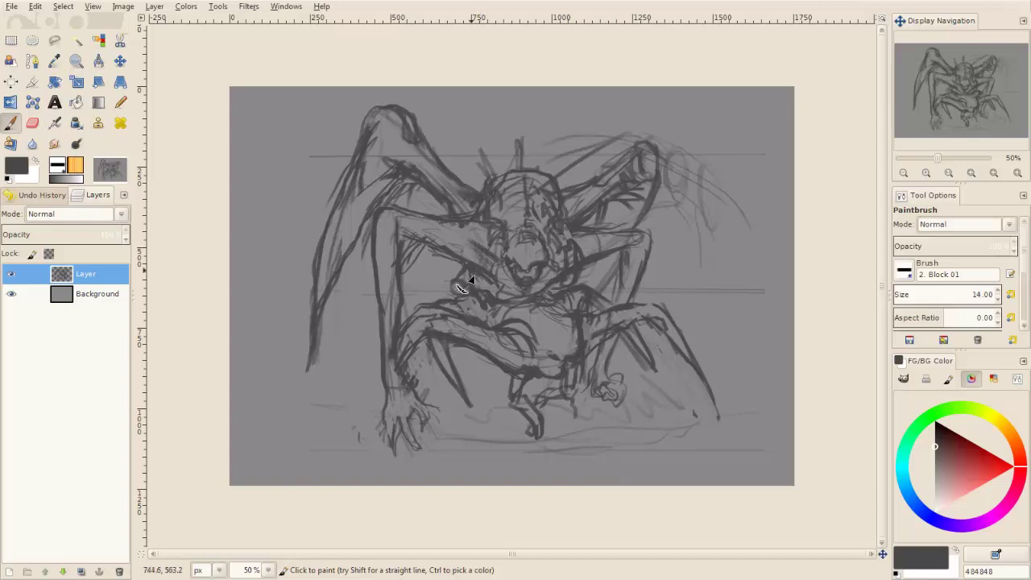
left_click_drag(451, 241, 478, 257)
left_click_drag(573, 265, 625, 235)
Darken the creature's right shoulder and arm, adjusting eraser and brush sizes.
key("shift+e")
key("bracketright")
key("bracketright")
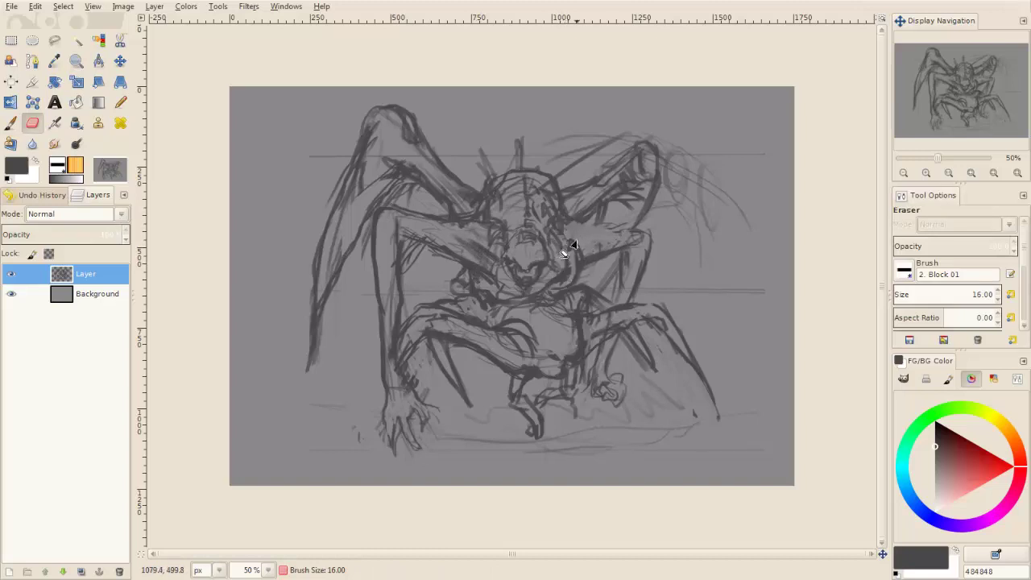
key("p")
key("bracketright")
mouse_move(578, 227)
left_mouse_down()
mouse_move(636, 229)
mouse_move(650, 247)
mouse_move(617, 303)
left_mouse_up()
key("bracketleft")
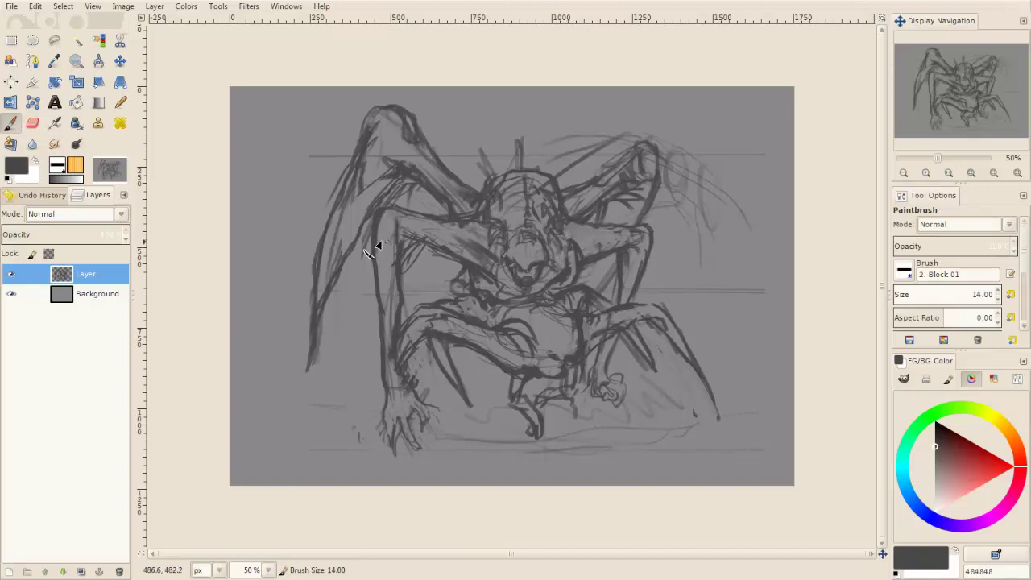
Erase lines near the left hand, redraw a stroke below it, and strengthen the right leg outline.
key("shift+e")
key("bracketright")
mouse_move(385, 336)
left_mouse_down()
mouse_move(387, 379)
mouse_move(368, 382)
mouse_move(348, 439)
left_mouse_up()
key("p")
key("bracketleft")
key("bracketleft")
left_click_drag(375, 390, 343, 455)
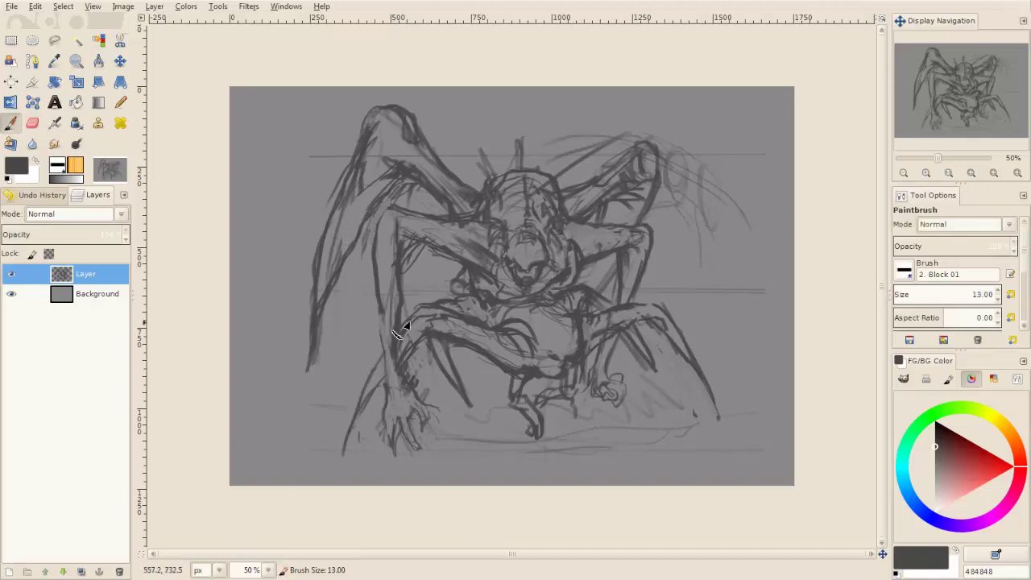
left_click_drag(671, 357, 729, 433)
left_click_drag(656, 339, 709, 423)
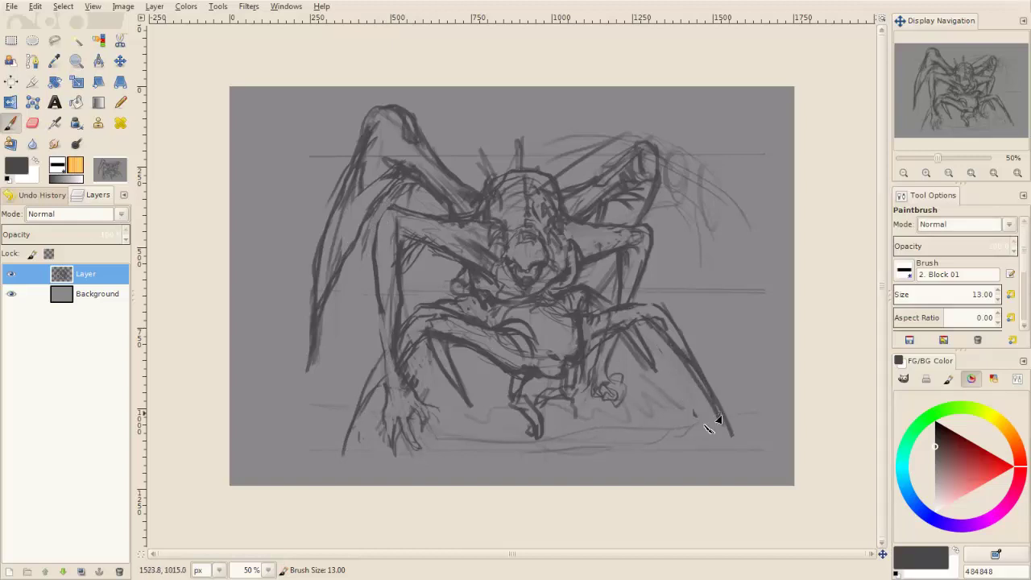
With brush size 15, stroke across the right arm and save as Alien Creature.xcf.
key("bracketright")
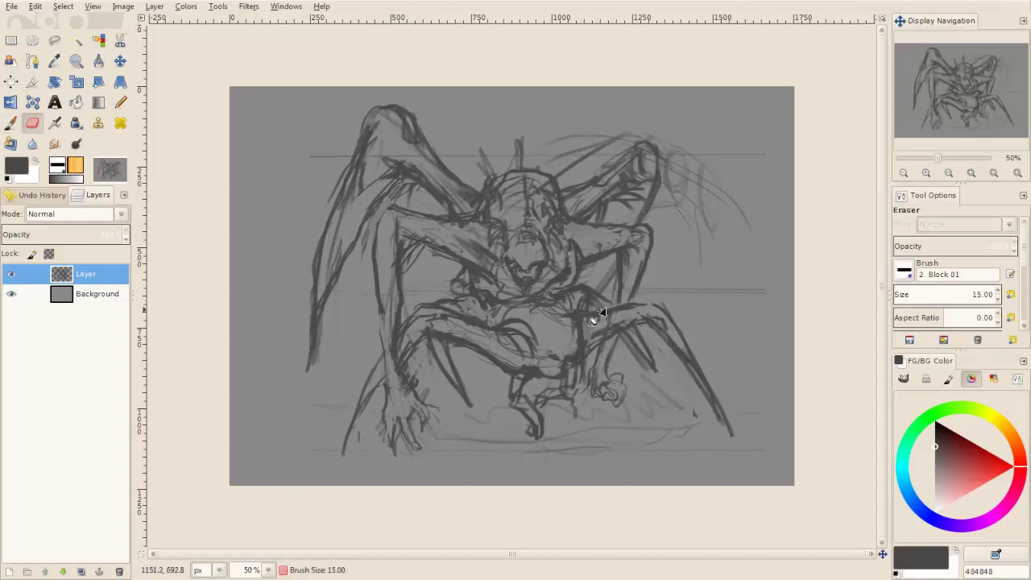
key("bracketright")
mouse_move(577, 309)
left_mouse_down()
mouse_move(655, 299)
mouse_move(681, 343)
left_mouse_up()
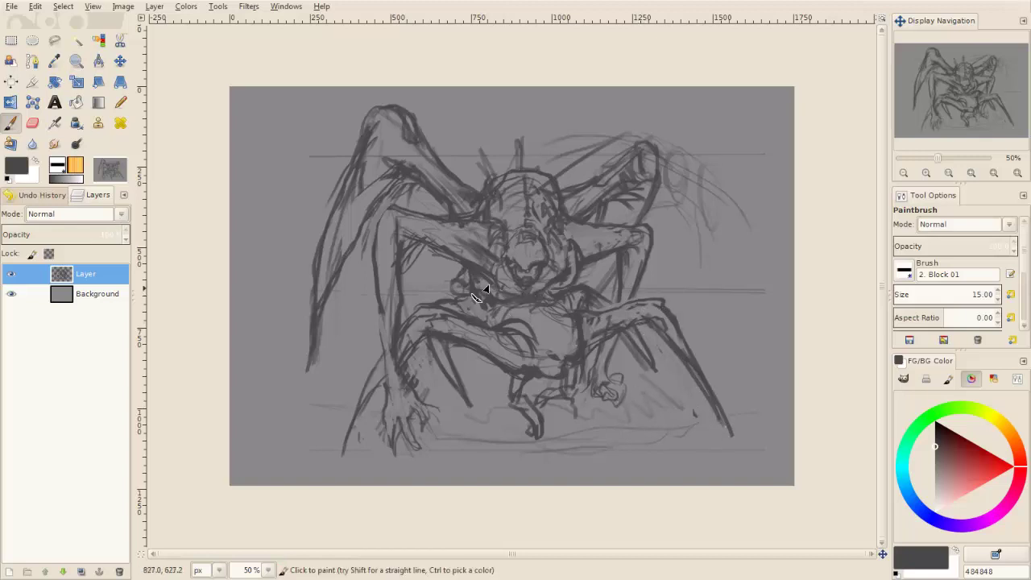
key("ctrl+s")
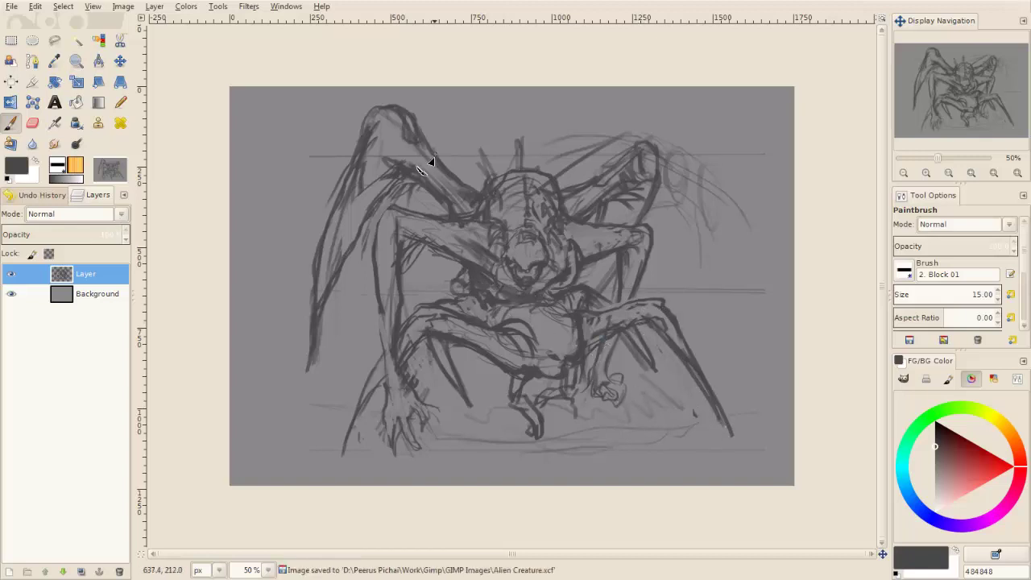
Flip the layer horizontally, hatch the arm, then flip vertically and revert it upright.
left_click(10, 101)
left_click(318, 213)
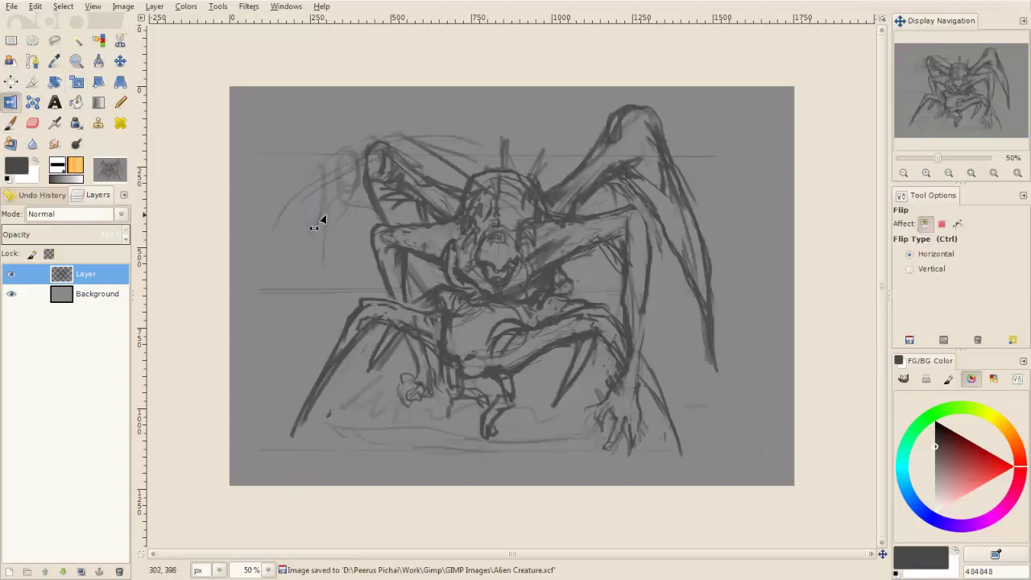
key("p")
mouse_move(625, 234)
left_mouse_down()
mouse_move(648, 213)
mouse_move(648, 246)
left_mouse_up()
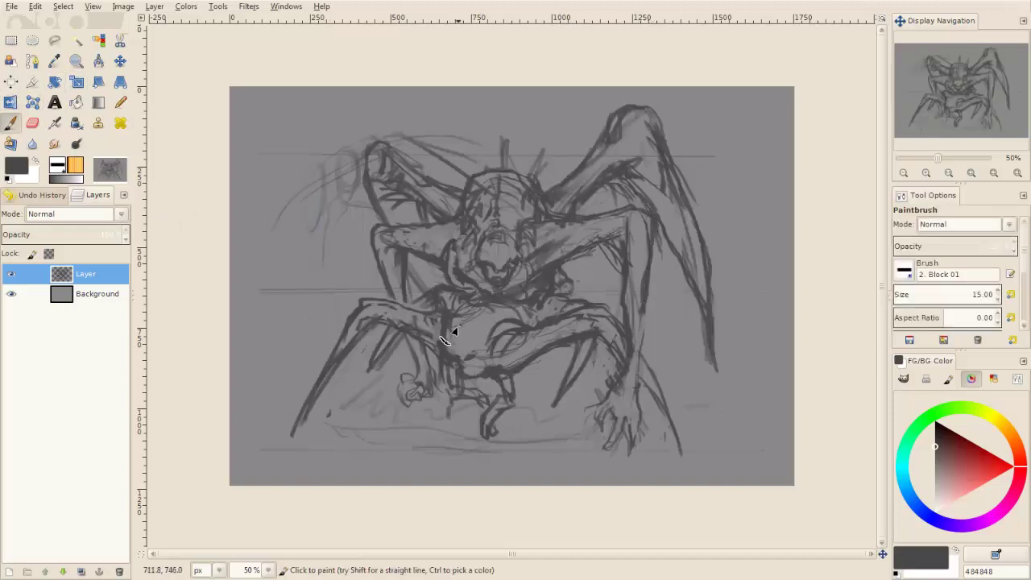
key("shift+f")
left_click(346, 210, "ctrl")
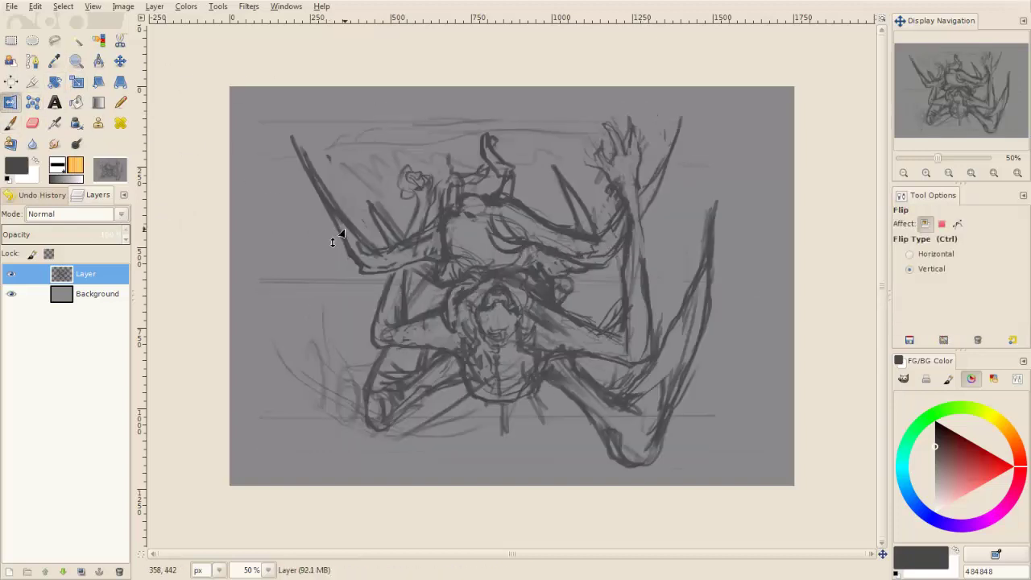
left_click(337, 230, "ctrl")
Lighten the stray lines around the head and its upper left with a slightly enlarged eraser.
key("p")
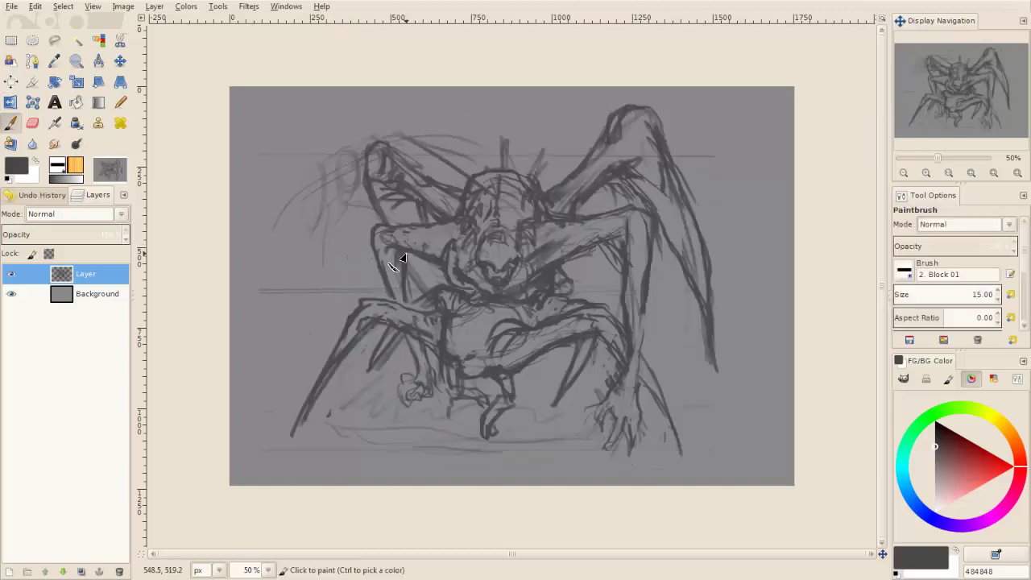
key("bracketleft")
key("bracketleft")
key("shift+e")
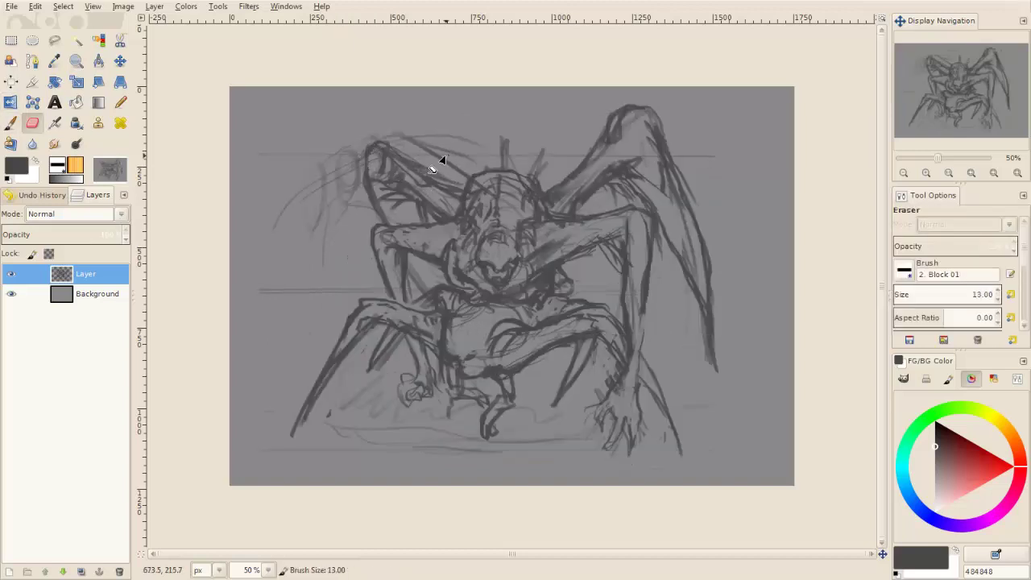
key("bracketright")
left_click_drag(441, 161, 304, 203)
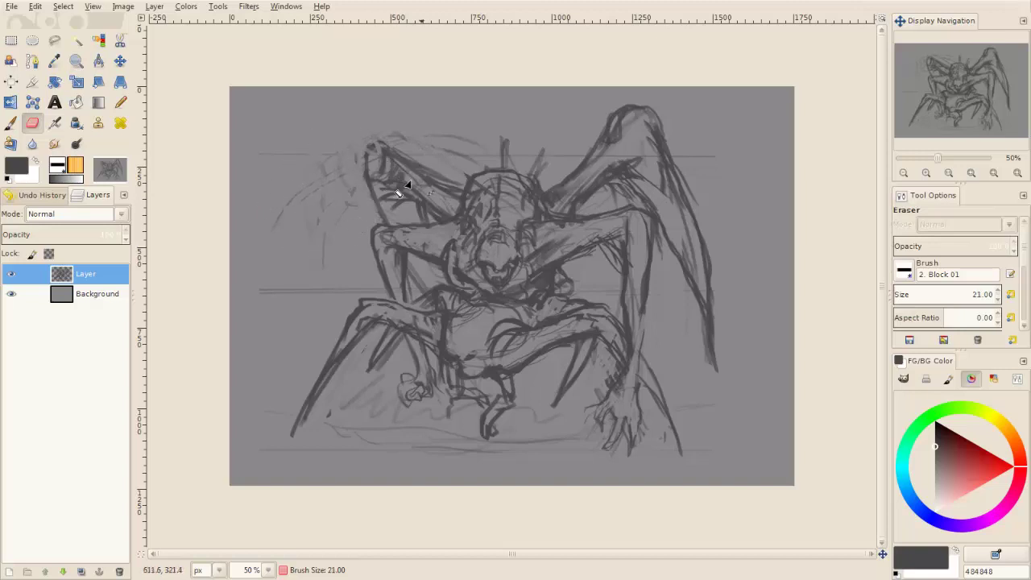
left_click_drag(401, 189, 428, 127)
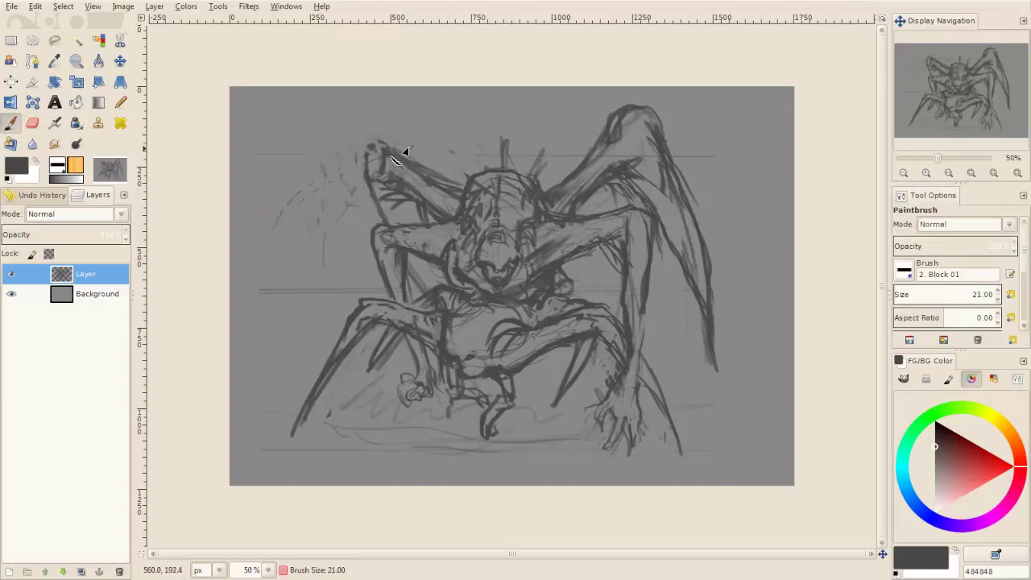
mouse_move(477, 202)
left_mouse_down()
mouse_move(472, 233)
mouse_move(428, 260)
left_mouse_up()
Darken the torso, the top of the head and both shoulders with a smaller brush.
key("p")
key("bracketleft")
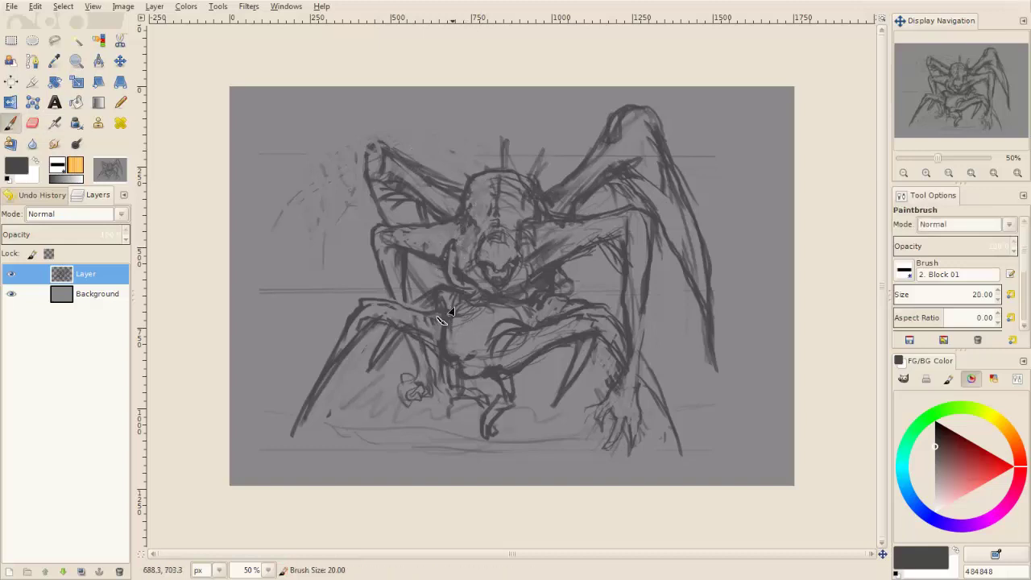
mouse_move(448, 305)
left_mouse_down()
mouse_move(437, 340)
mouse_move(457, 375)
mouse_move(494, 364)
mouse_move(441, 389)
left_mouse_up()
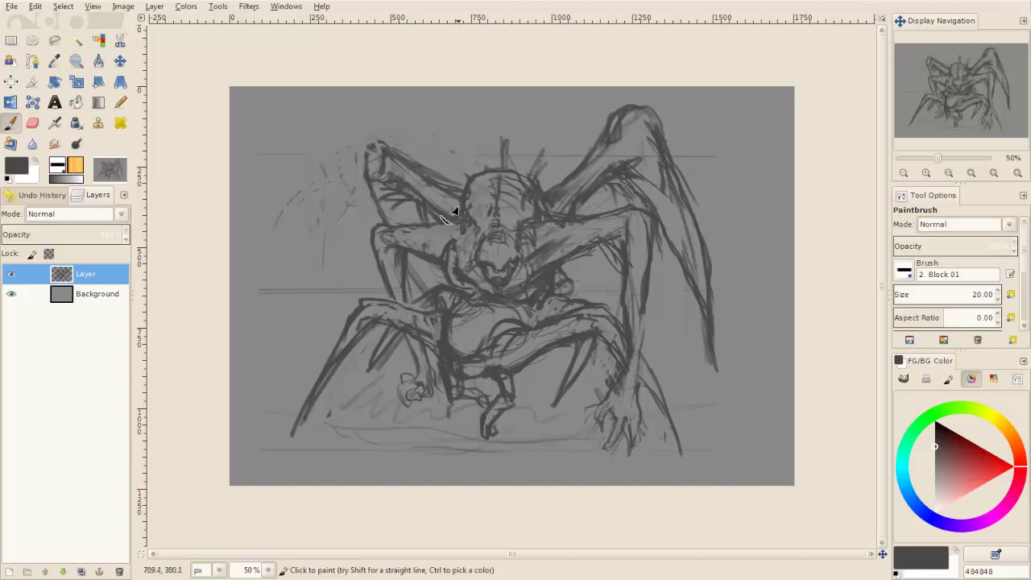
mouse_move(467, 179)
left_mouse_down()
mouse_move(524, 172)
mouse_move(486, 156)
left_mouse_up()
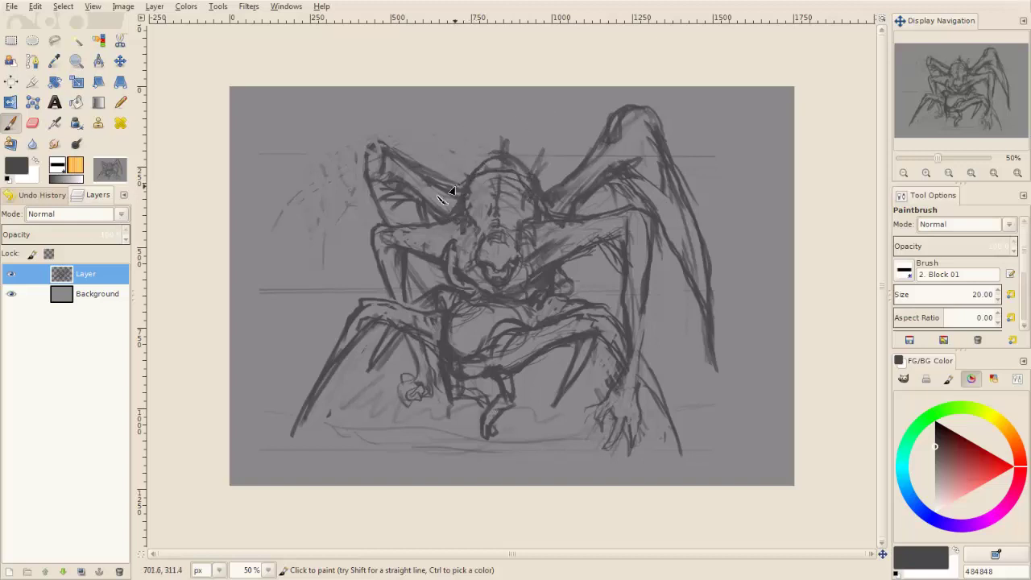
mouse_move(452, 189)
left_mouse_down()
mouse_move(427, 218)
mouse_move(473, 219)
left_mouse_up()
left_click_drag(559, 207, 556, 193)
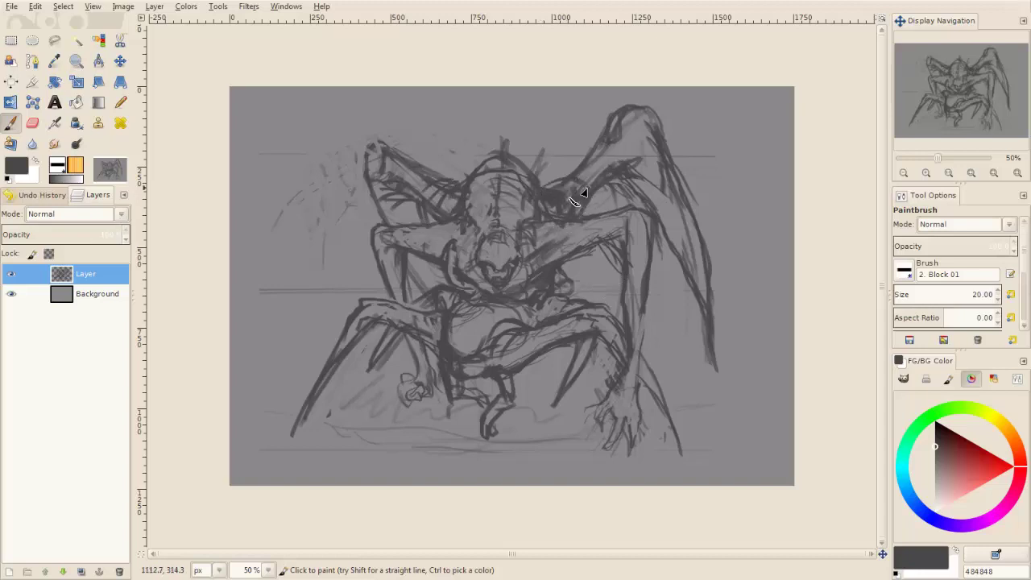
mouse_move(435, 179)
left_mouse_down()
mouse_move(413, 203)
mouse_move(372, 175)
left_mouse_up()
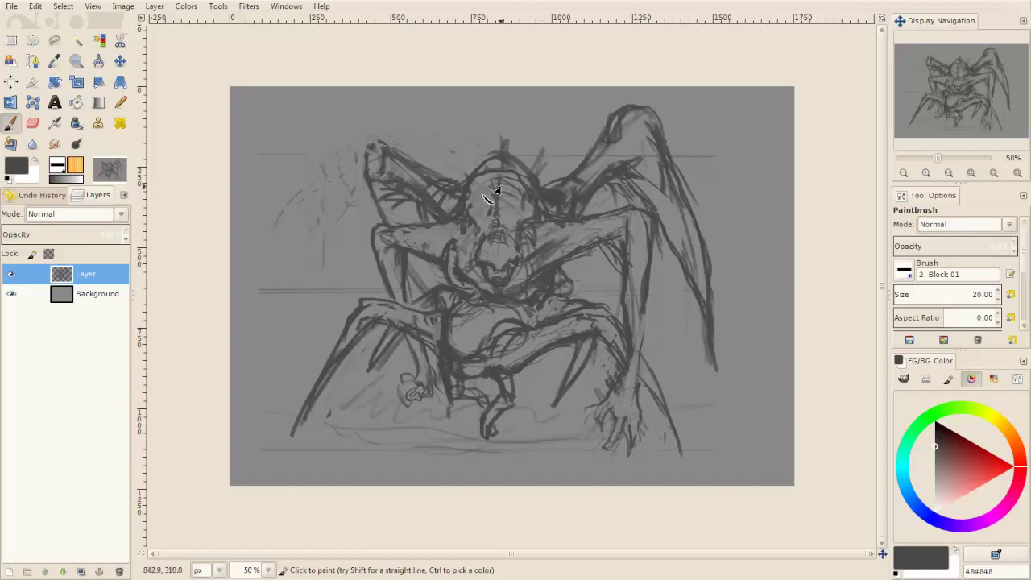
Partly erase the right wing lines, then redraw them along with the wing's outer edge.
key("shift+e")
key("bracketright")
key("bracketright")
left_click_drag(626, 184, 682, 279)
key("p")
mouse_move(611, 174)
left_mouse_down()
mouse_move(644, 193)
mouse_move(717, 370)
left_mouse_up()
key("bracketleft")
left_click_drag(649, 121, 717, 310)
Strengthen the lines on both legs and add strokes to the left claw and arm.
left_click_drag(644, 278, 638, 357)
left_click_drag(620, 317, 624, 272)
mouse_move(407, 270)
left_mouse_down()
mouse_move(398, 393)
mouse_move(424, 384)
mouse_move(433, 395)
left_mouse_up()
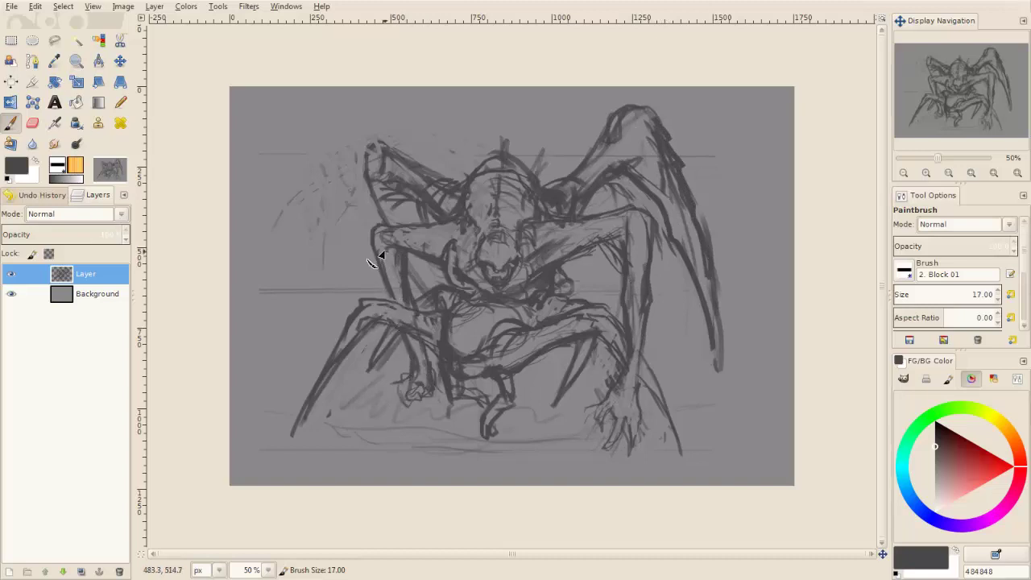
left_click_drag(376, 245, 403, 375)
mouse_move(411, 338)
left_mouse_down()
mouse_move(427, 393)
mouse_move(402, 414)
left_mouse_up()
Redraw the left claw with a smaller brush and add strokes across the chest and face.
key("shift+e")
key("bracketleft")
key("p")
mouse_move(397, 378)
left_mouse_down()
mouse_move(380, 393)
mouse_move(414, 403)
mouse_move(363, 402)
mouse_move(423, 375)
left_mouse_up()
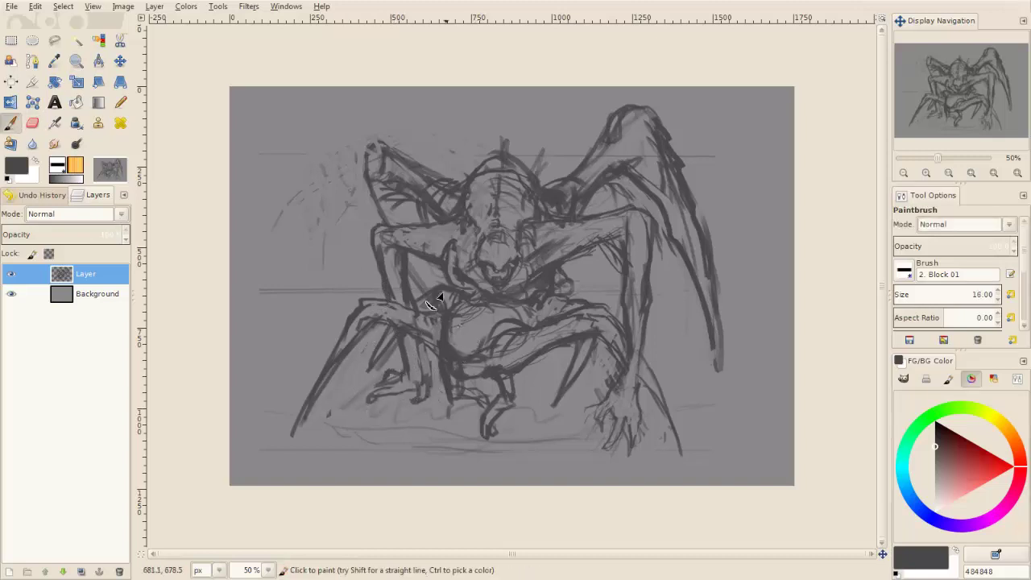
mouse_move(438, 223)
left_mouse_down()
mouse_move(387, 230)
mouse_move(478, 223)
left_mouse_up()
key("shift+e")
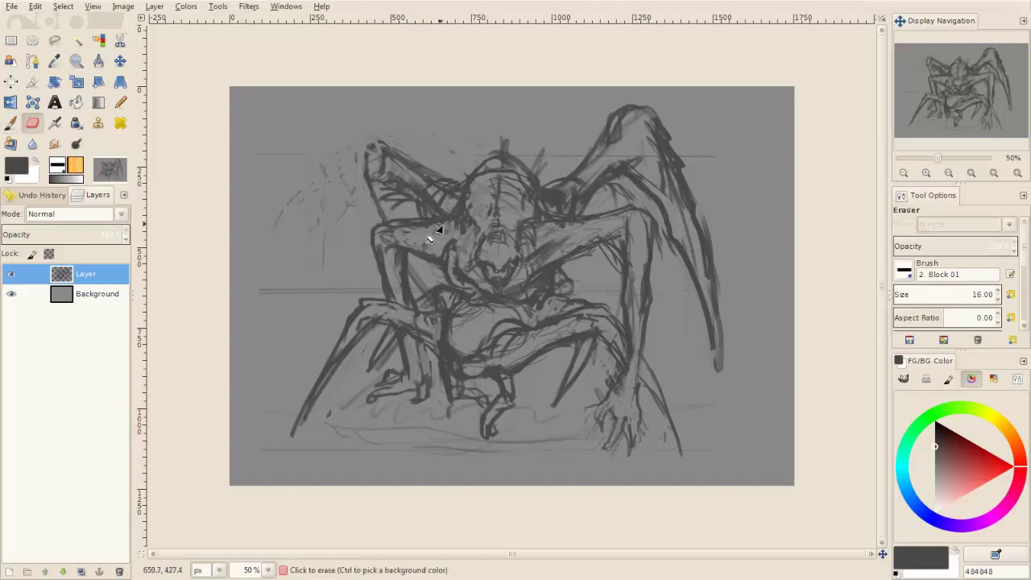
key("p")
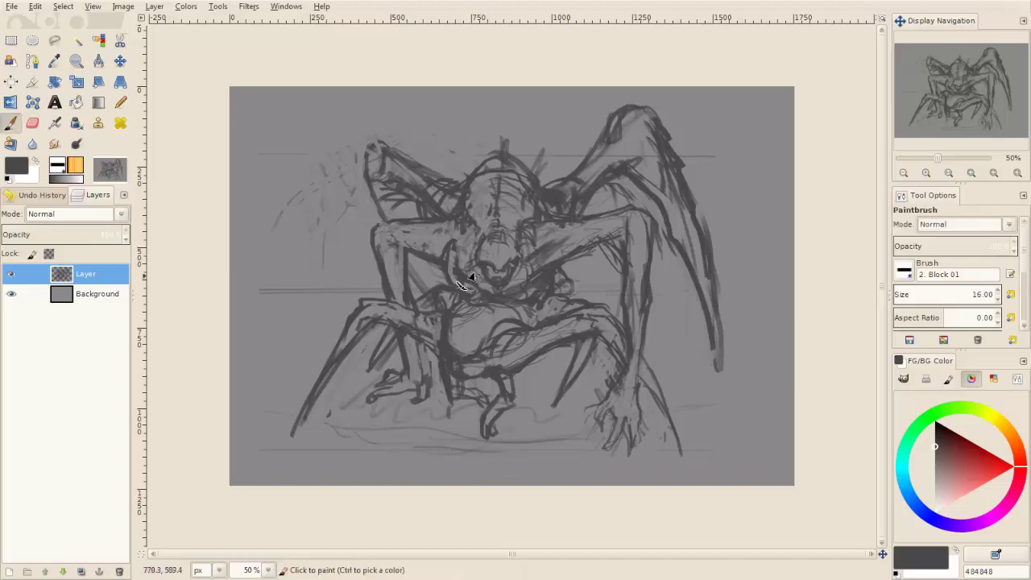